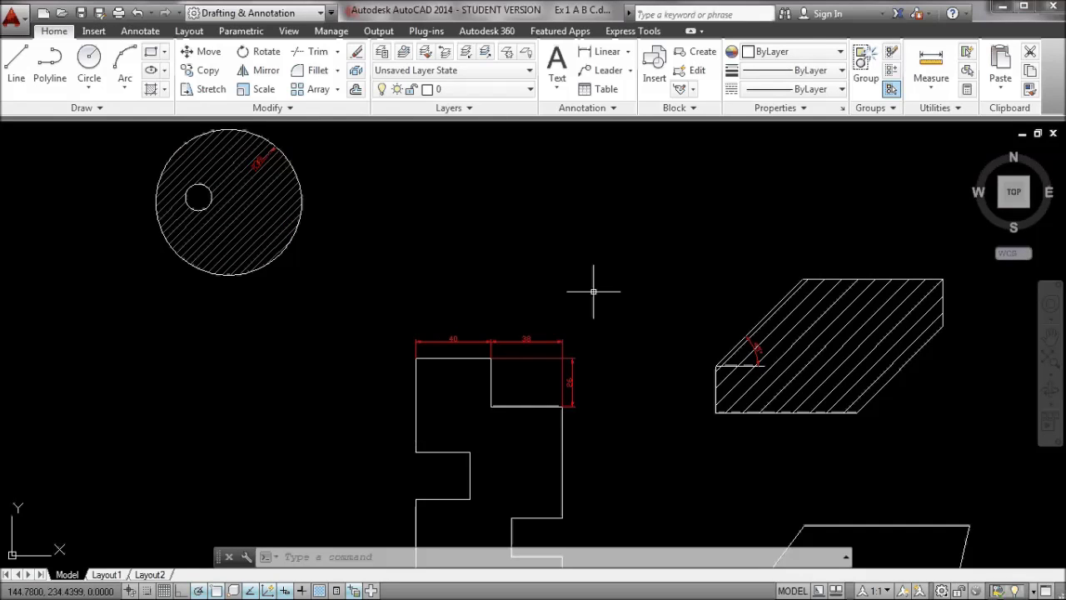
Draw a long horizontal line across the top of the hatched parallelogram, extending past both sides
scroll(630, 386, up, 3)
mouse_move(631, 386)
middle_down()
mouse_move(630, 358)
mouse_move(394, 258)
middle_up()
scroll(394, 258, down, 3)
middle_drag(542, 334, 459, 357)
scroll(392, 230, up, 3)
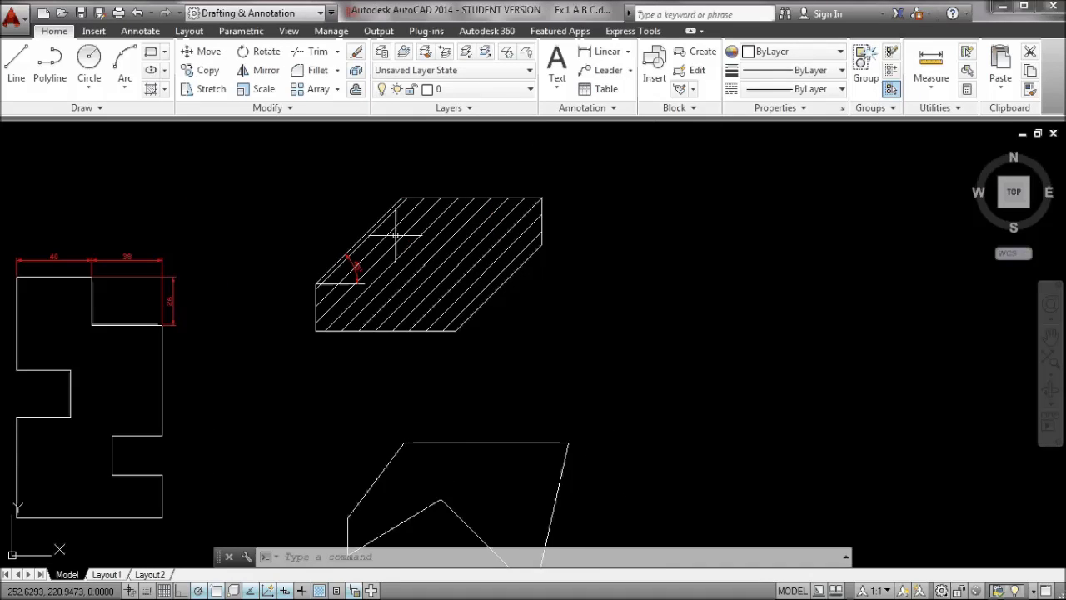
text(l)
key(Return)
click(250, 219)
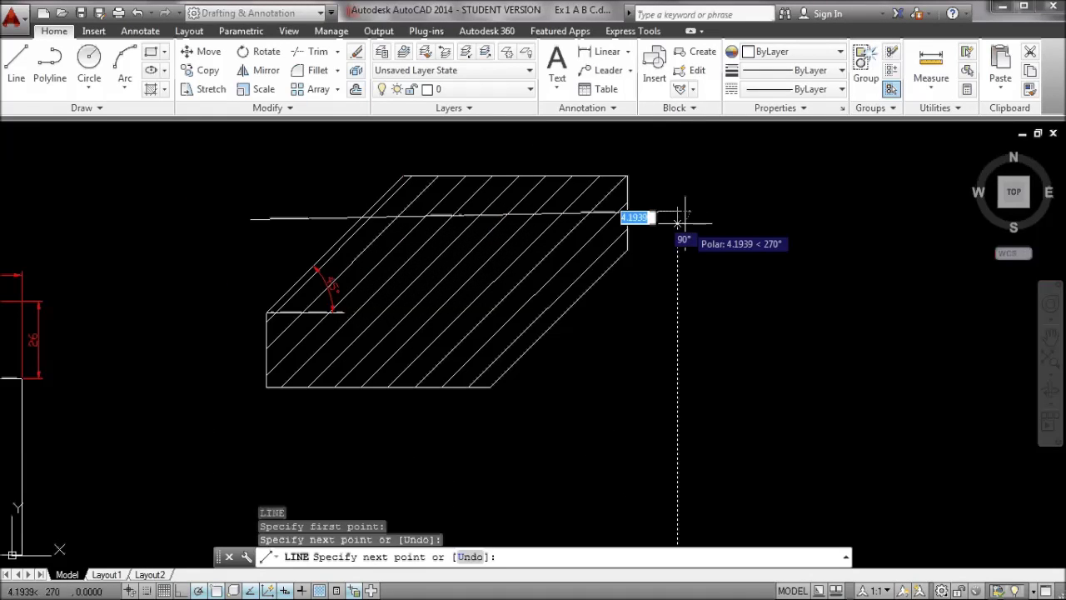
click(679, 220)
text(u)
key(Return)
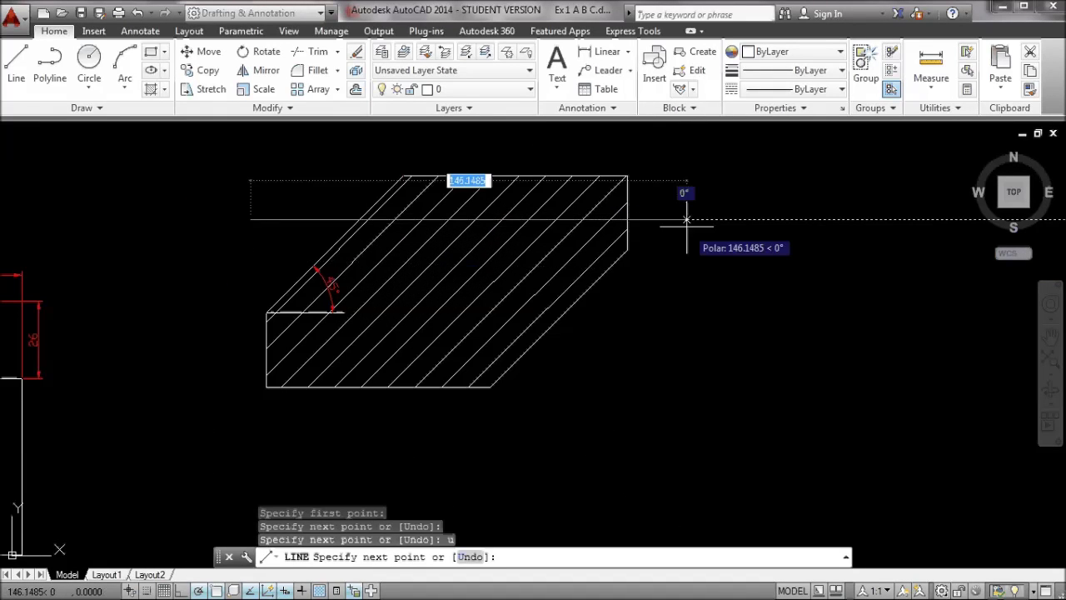
key(Escape)
text(tr)
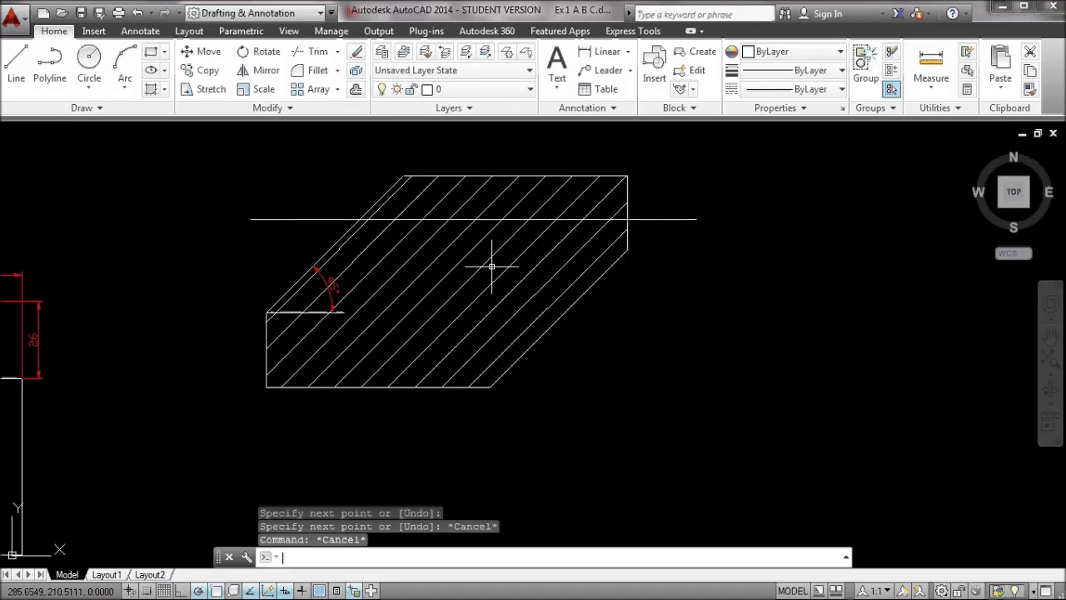
key(Return)
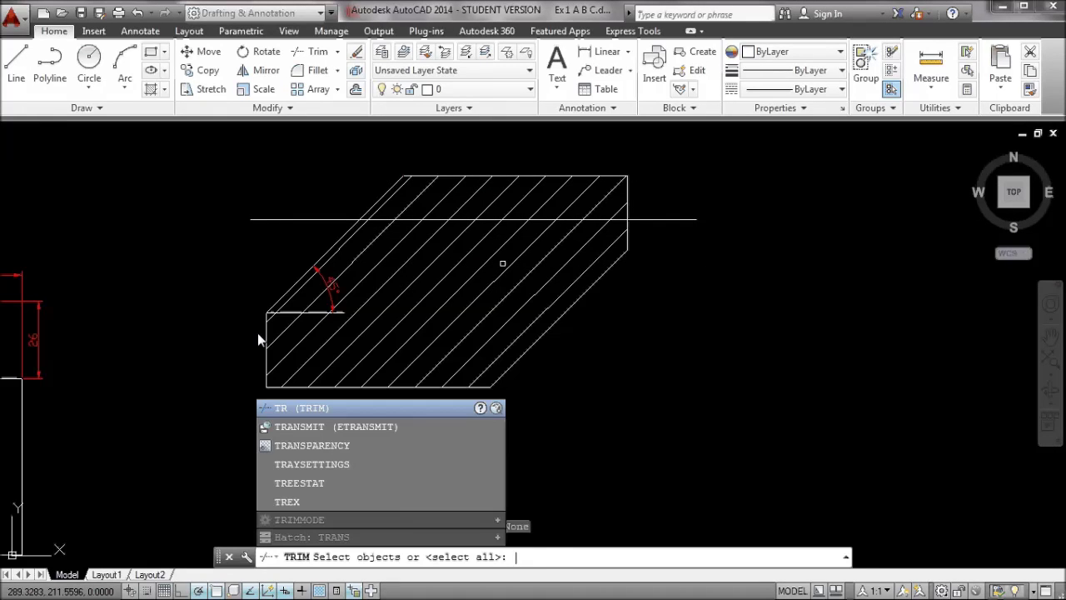
Trim the line's overhang beyond the right side of the shape, using all objects as cutting edges
key(Return)
click(370, 280)
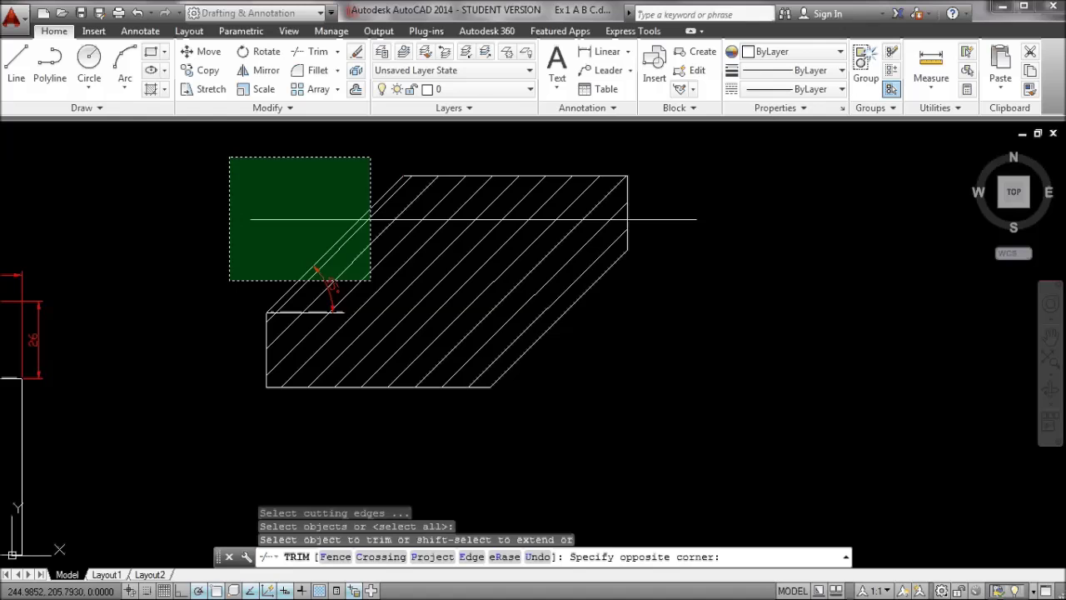
click(696, 434)
key(Return)
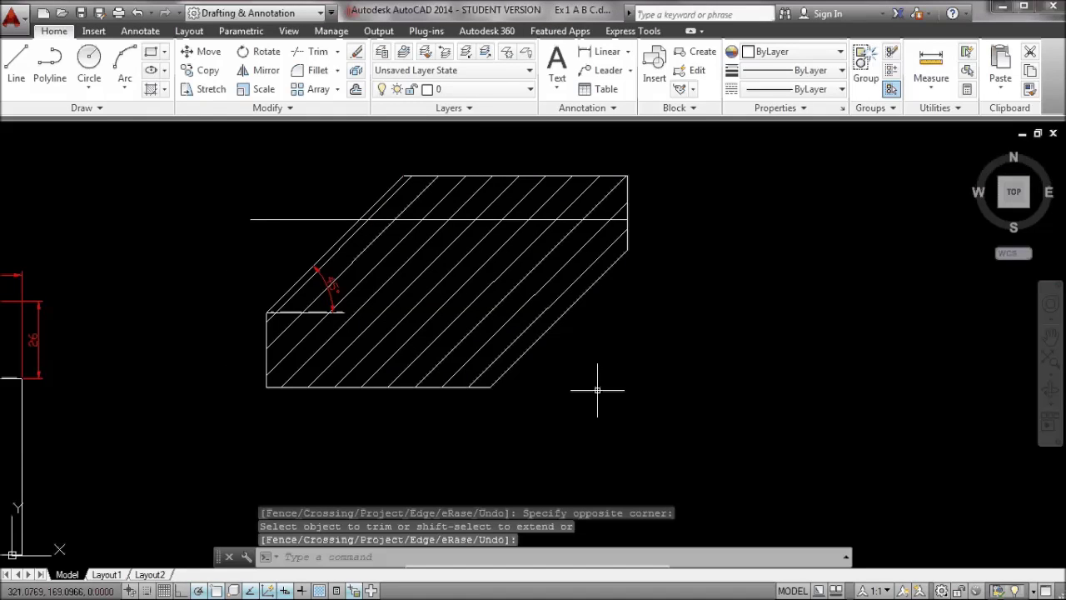
key(Escape)
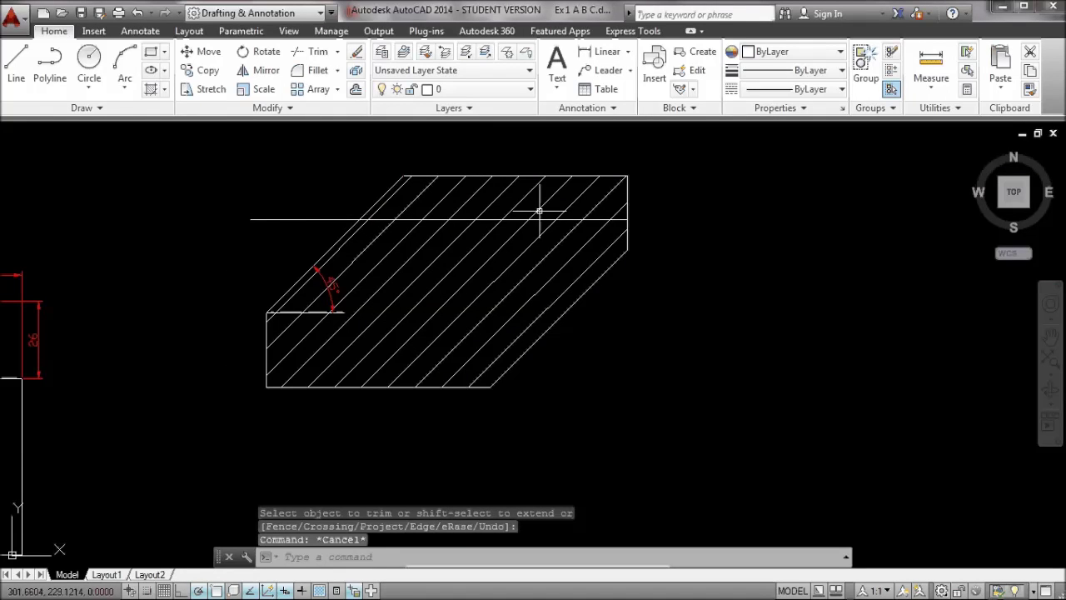
Trim the line's left end off at the parallelogram's slanted left edge
scroll(346, 209, up, 2)
text(tr)
key(Return)
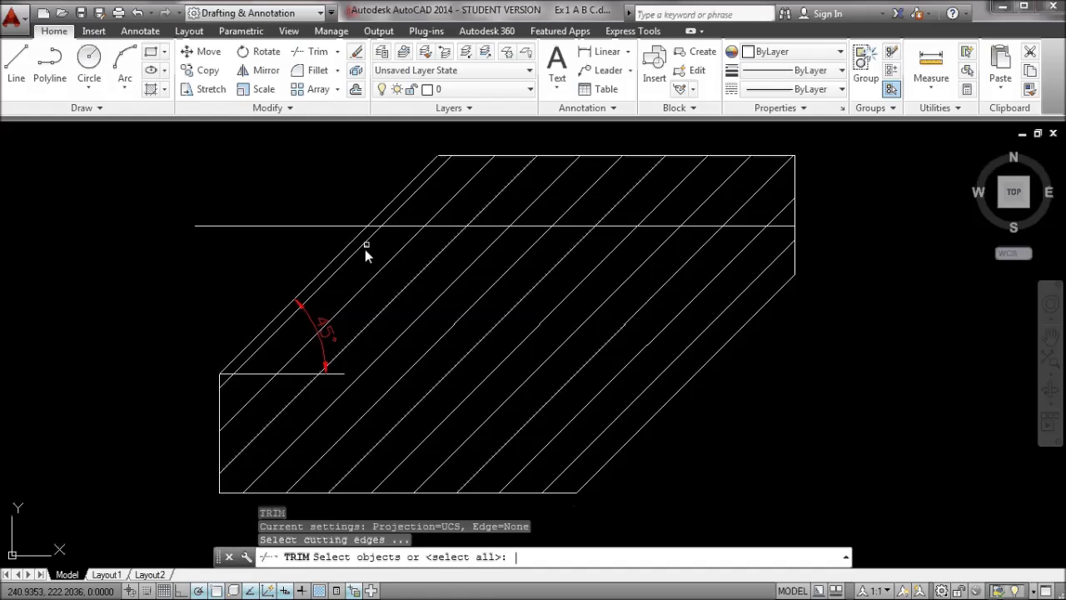
click(356, 239)
key(Return)
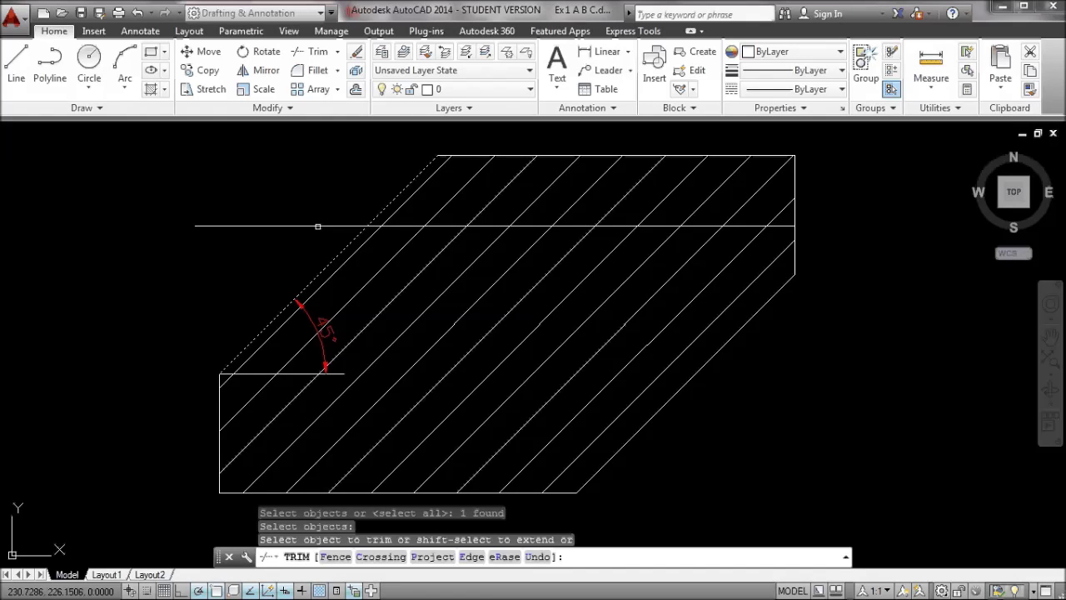
click(317, 225)
key(Return)
click(597, 227)
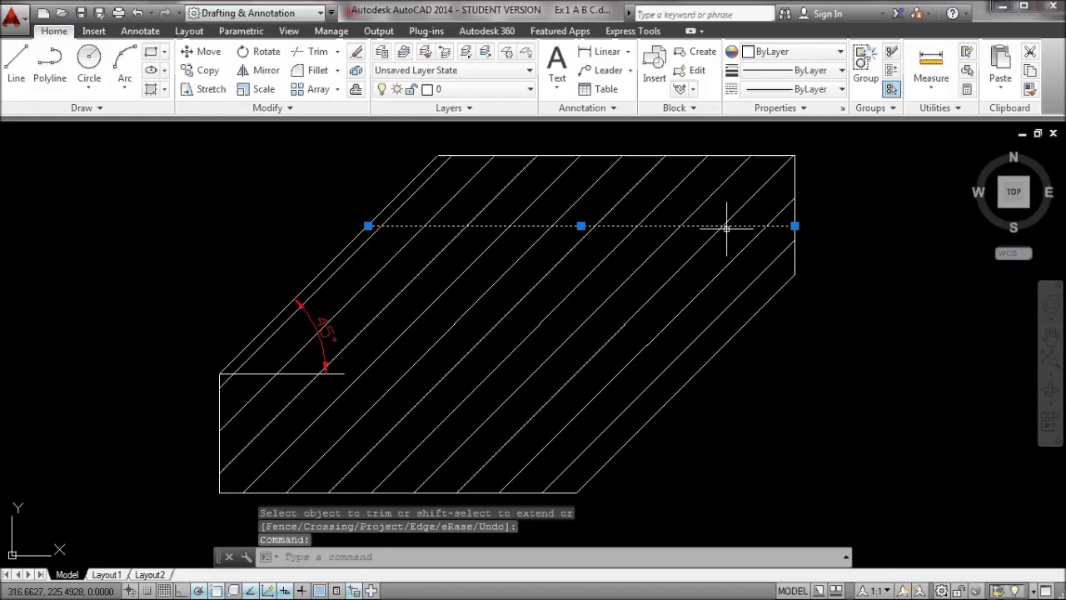
click(818, 90)
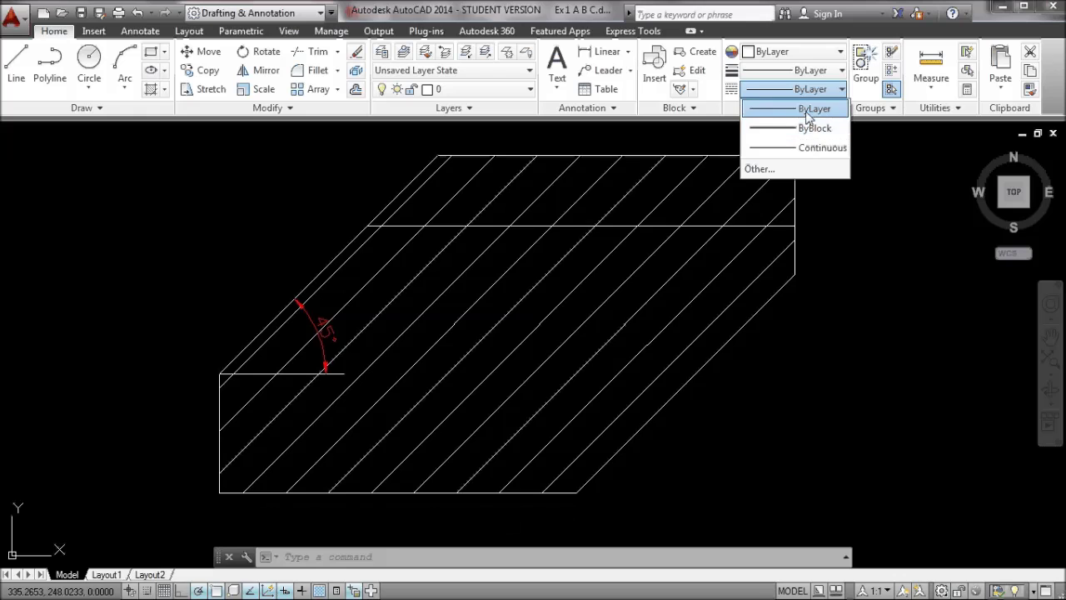
Load the DASHED linetype through the Linetype Manager's Load dialog and close the manager
click(759, 169)
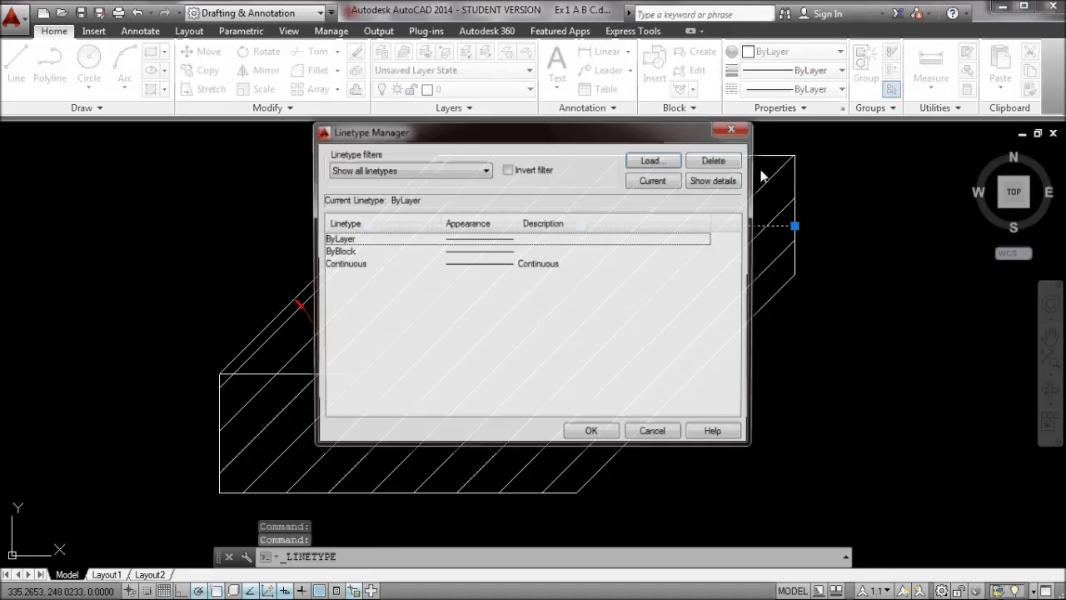
click(651, 160)
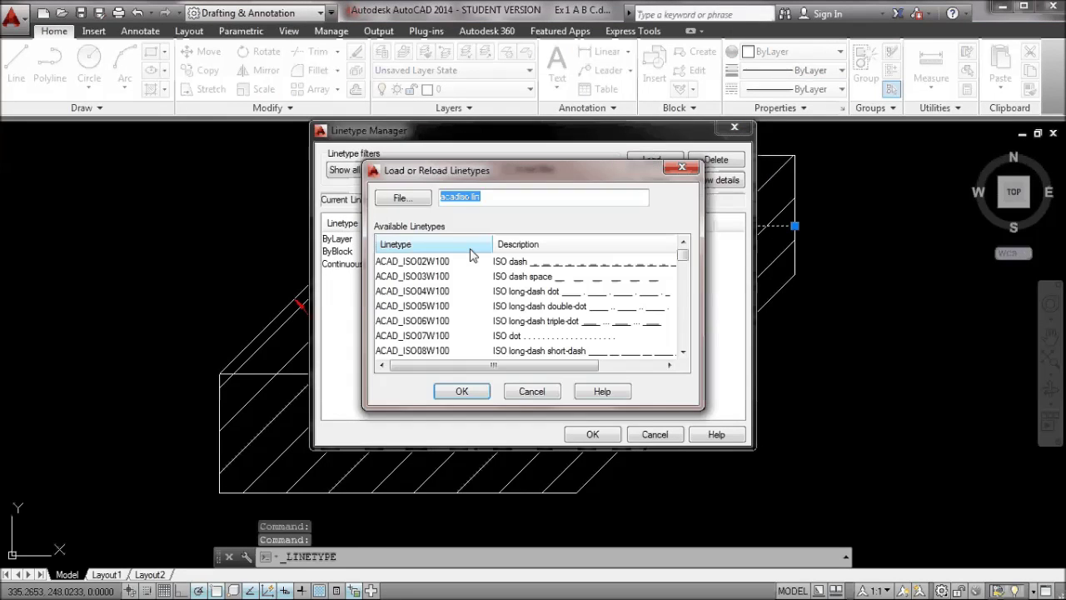
click(441, 305)
scroll(480, 321, down, 1)
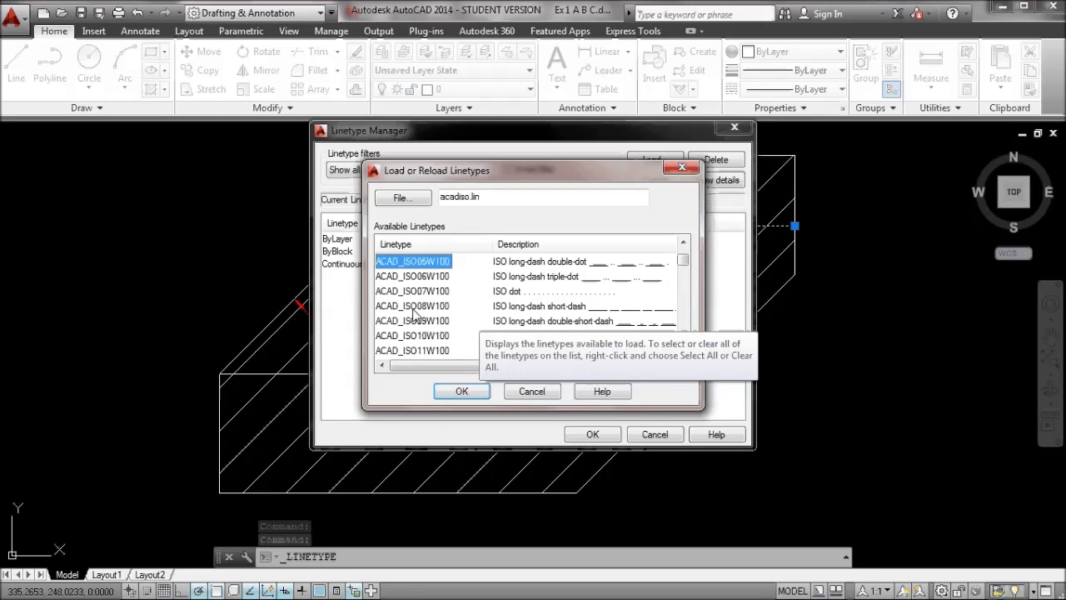
scroll(417, 316, down, 6)
click(491, 306)
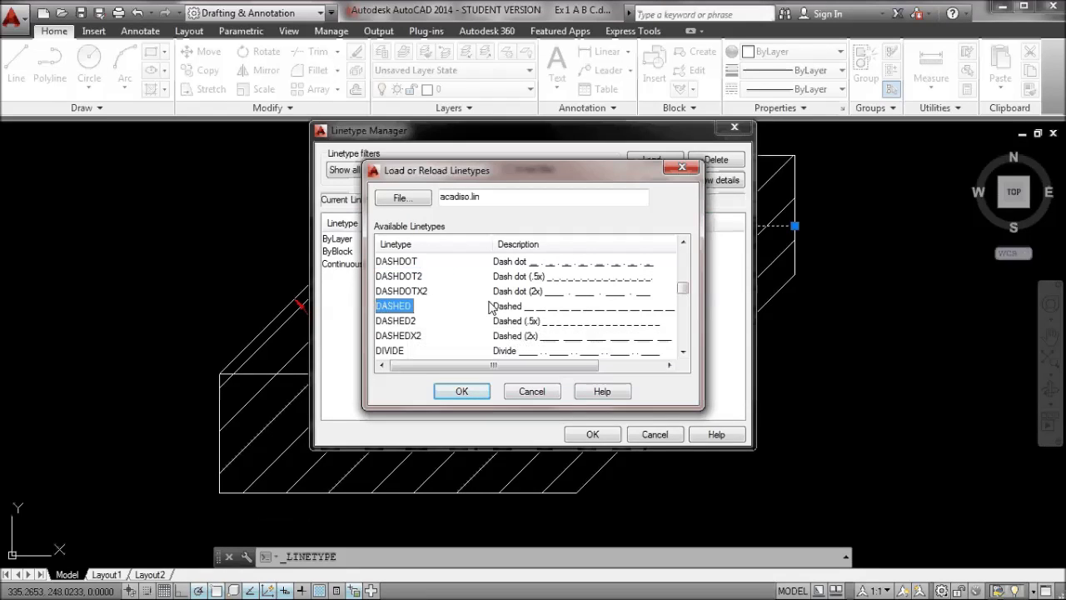
click(397, 323)
click(401, 312)
click(463, 391)
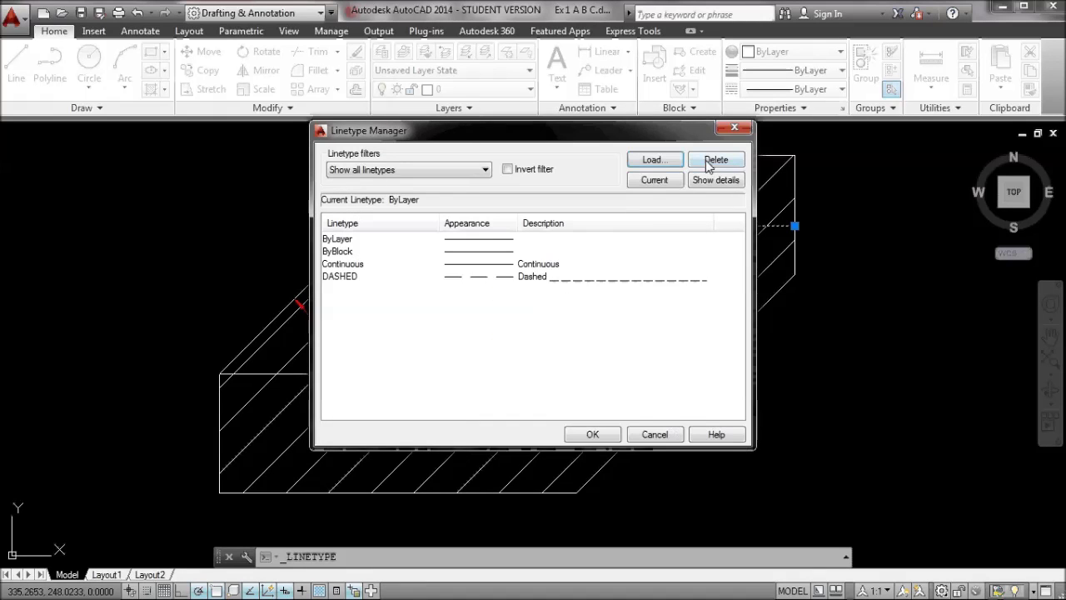
click(592, 434)
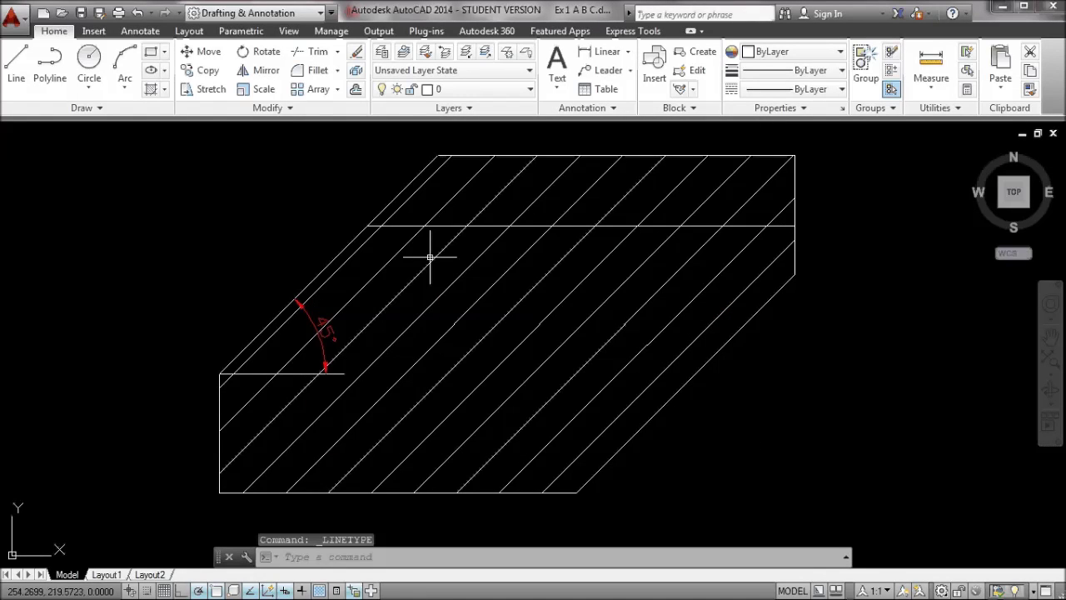
click(453, 226)
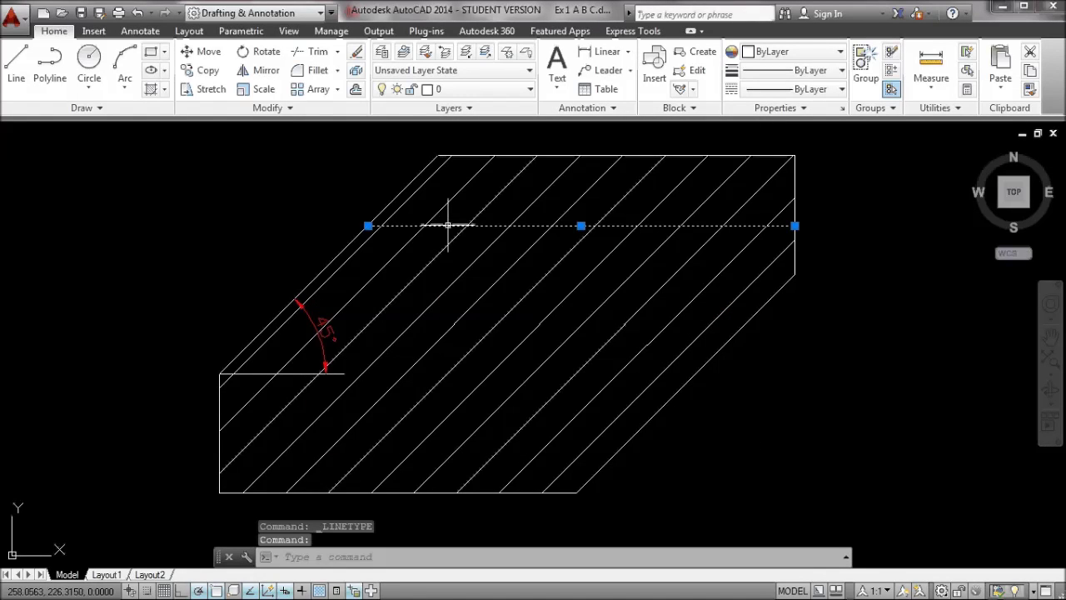
Apply the DASHED linetype to the horizontal line from the Properties panel Linetype dropdown
click(814, 92)
click(807, 166)
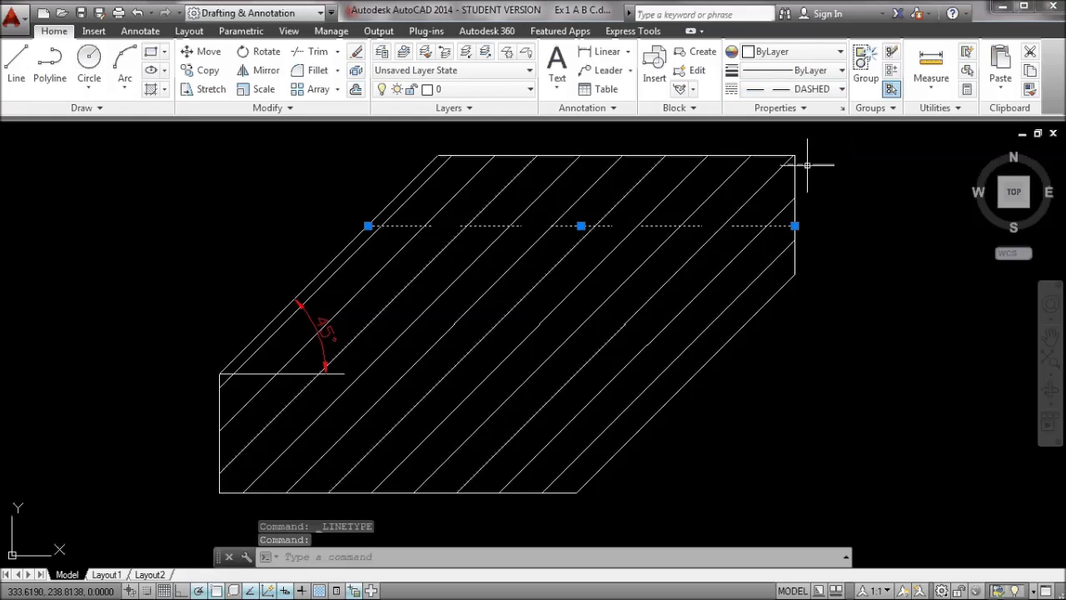
key(Escape)
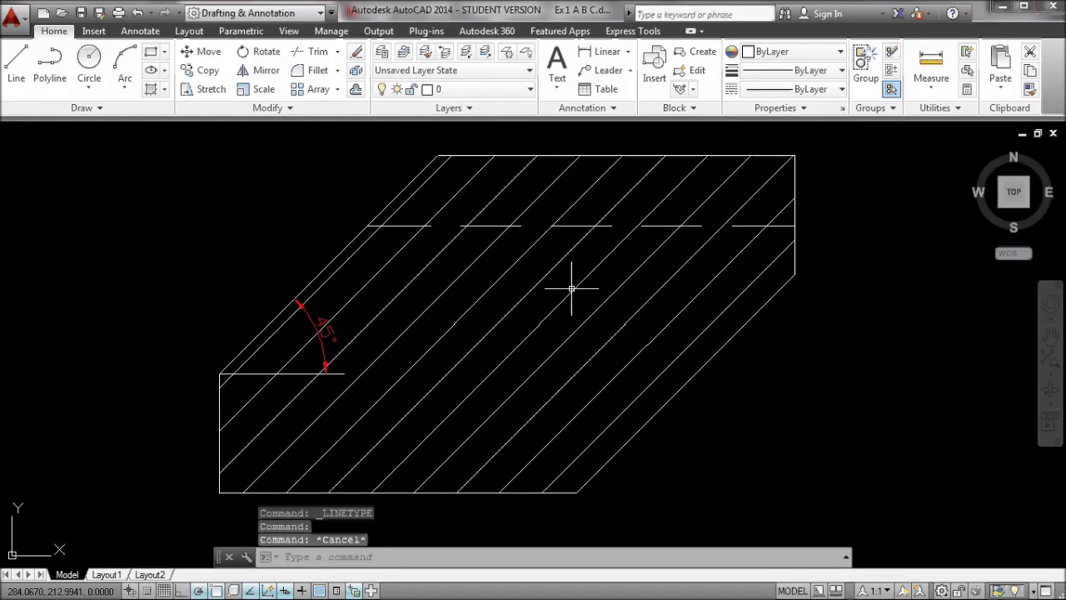
scroll(571, 281, down, 2)
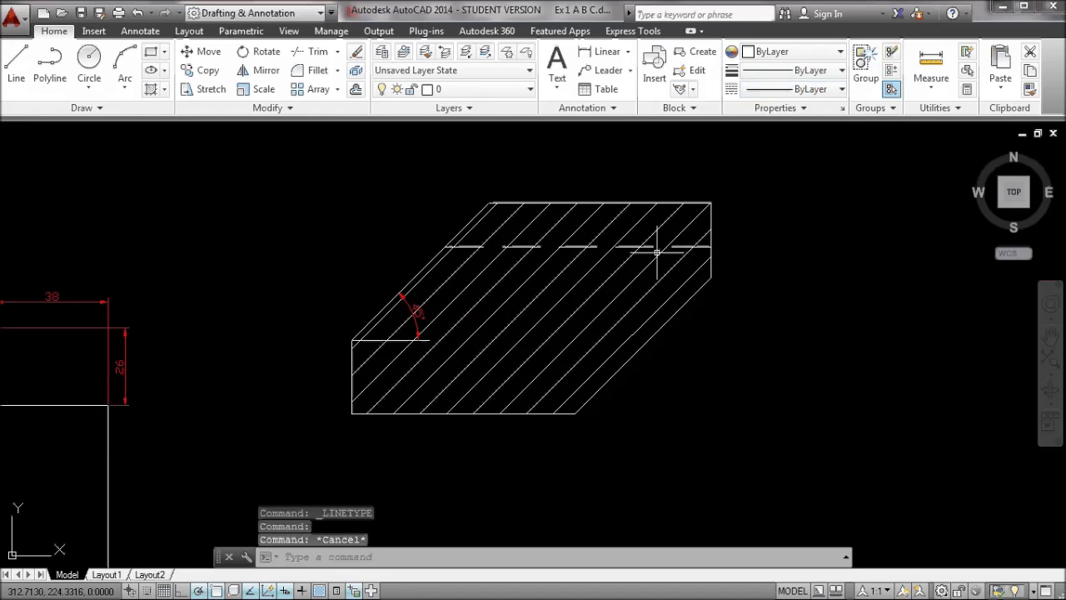
scroll(594, 245, up, 2)
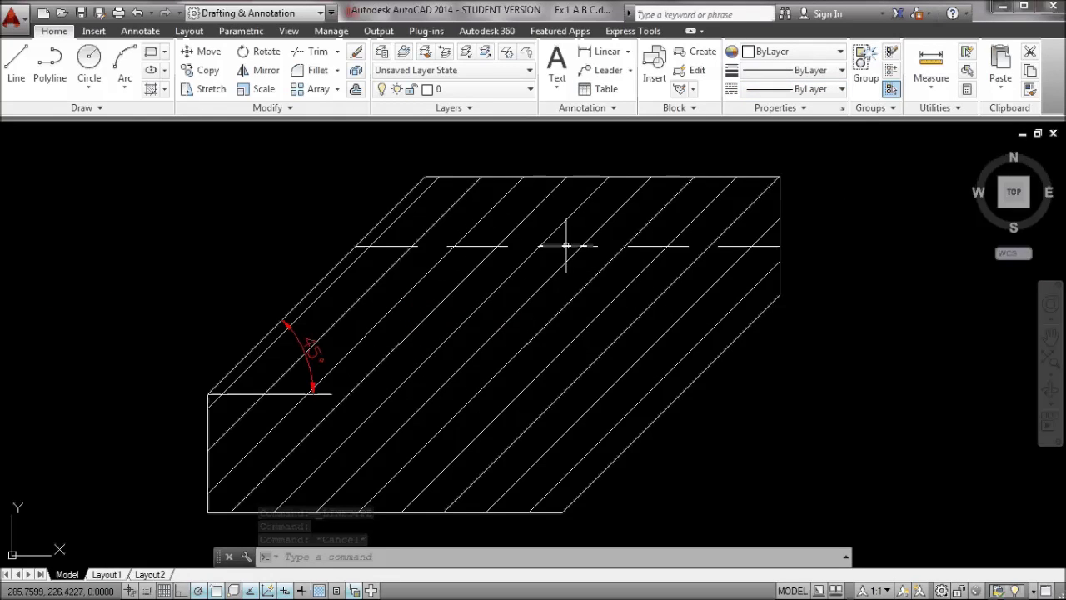
click(566, 245)
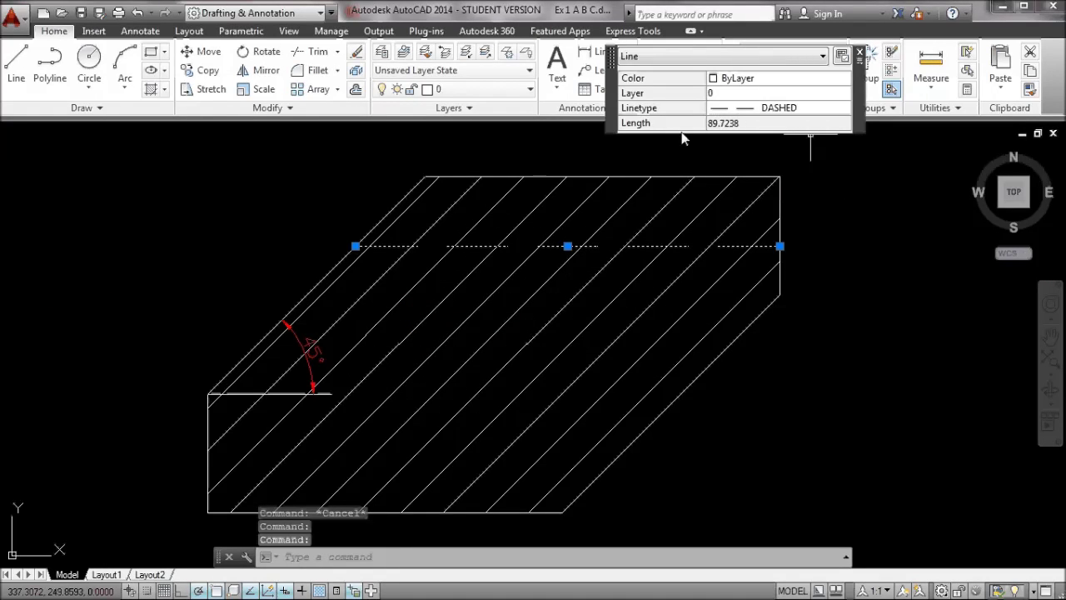
key(Escape)
key(Escape)
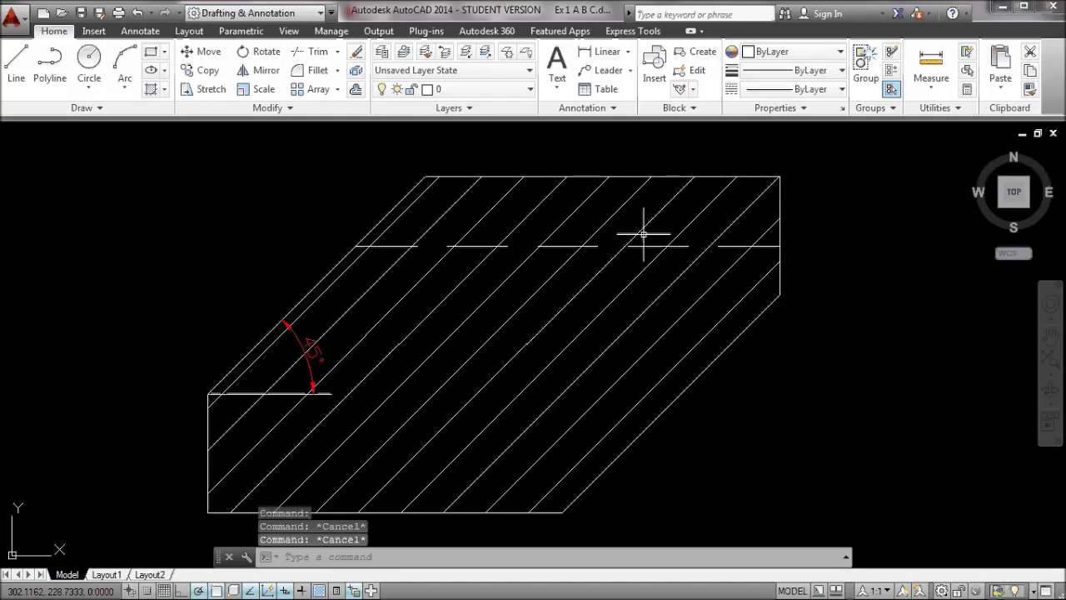
text(Er)
key(Return)
click(494, 249)
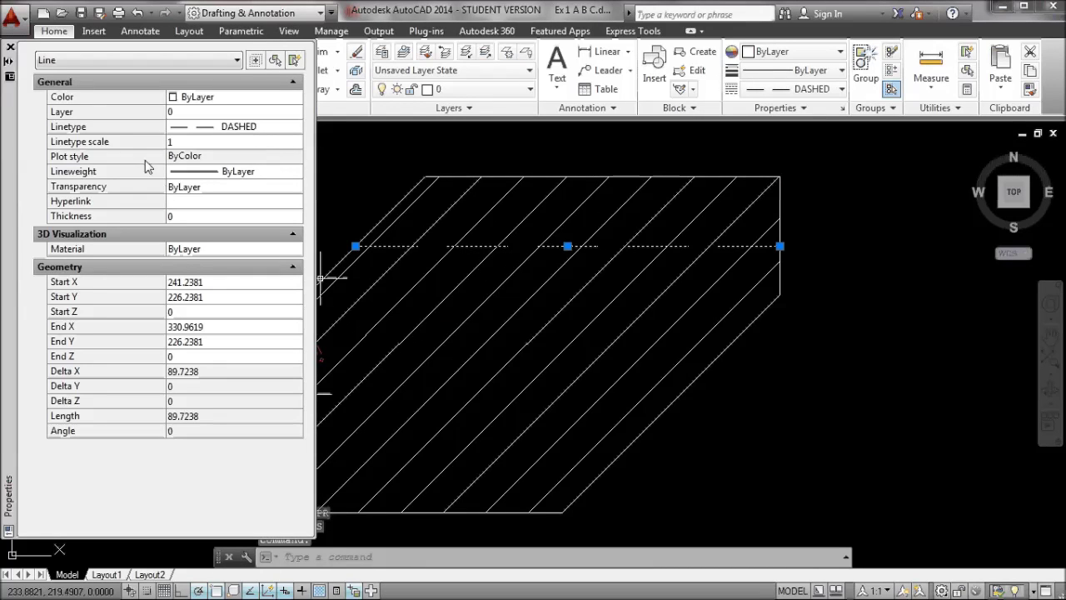
click(190, 142)
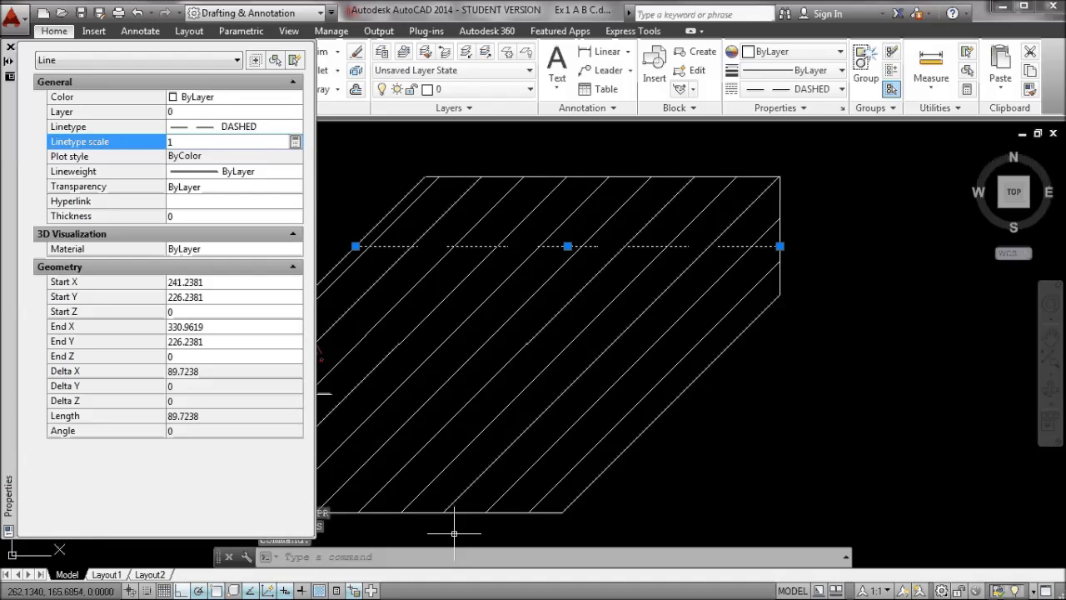
click(116, 576)
click(657, 488)
click(696, 382)
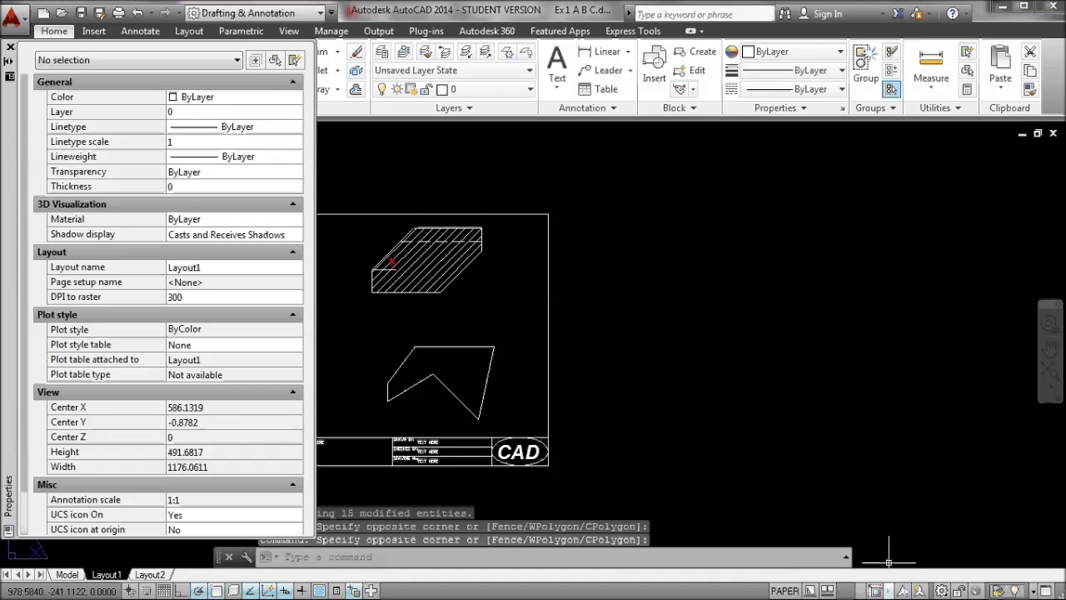
double_click(477, 333)
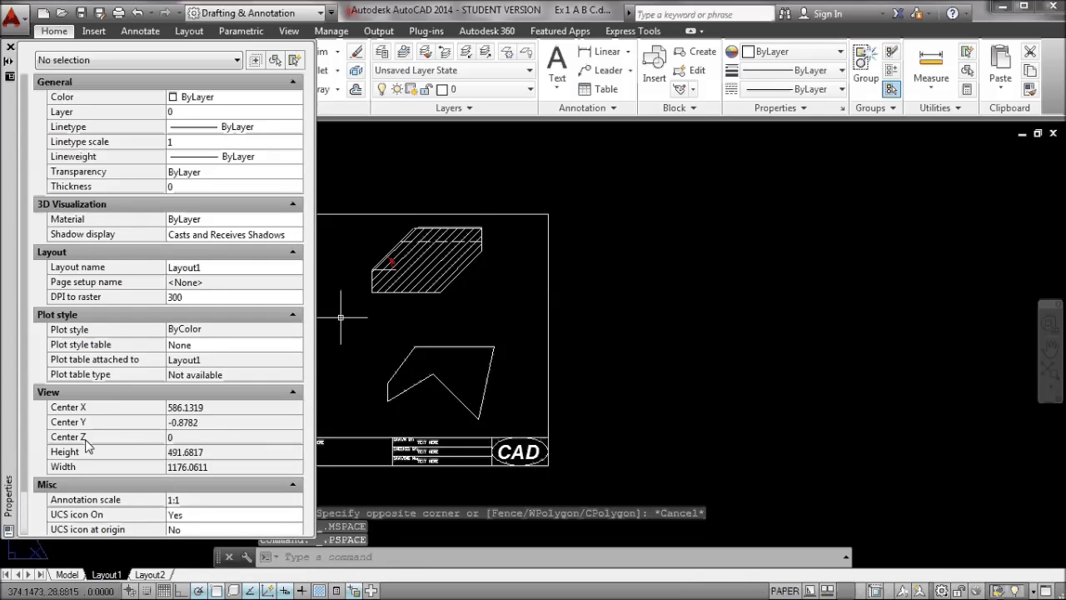
click(68, 575)
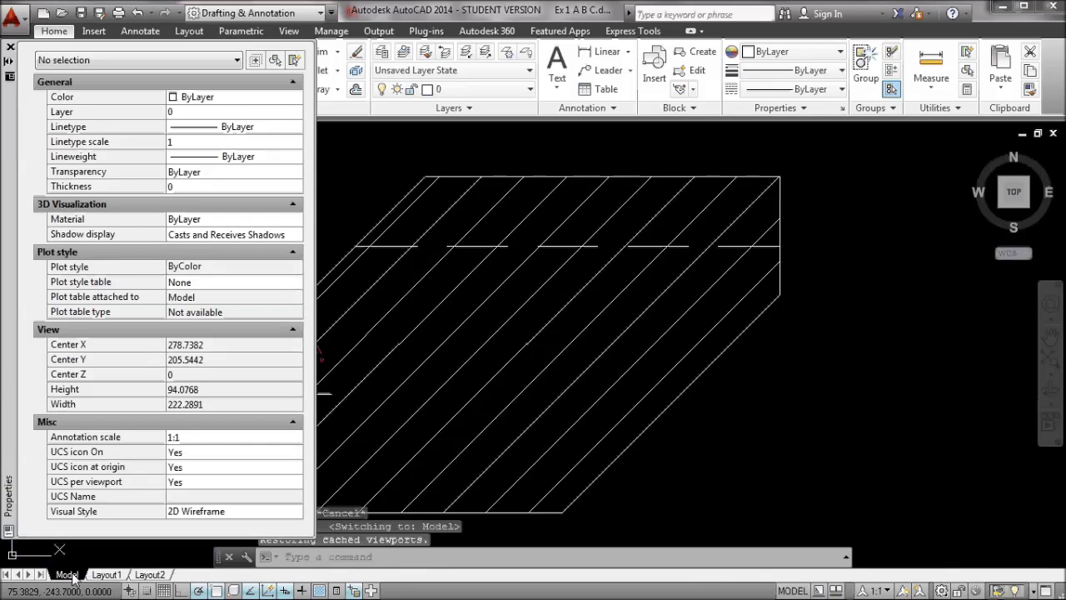
Set the dashed line's linetype scale to 0.5 in the Properties palette, trying 2 first
click(388, 246)
click(173, 142)
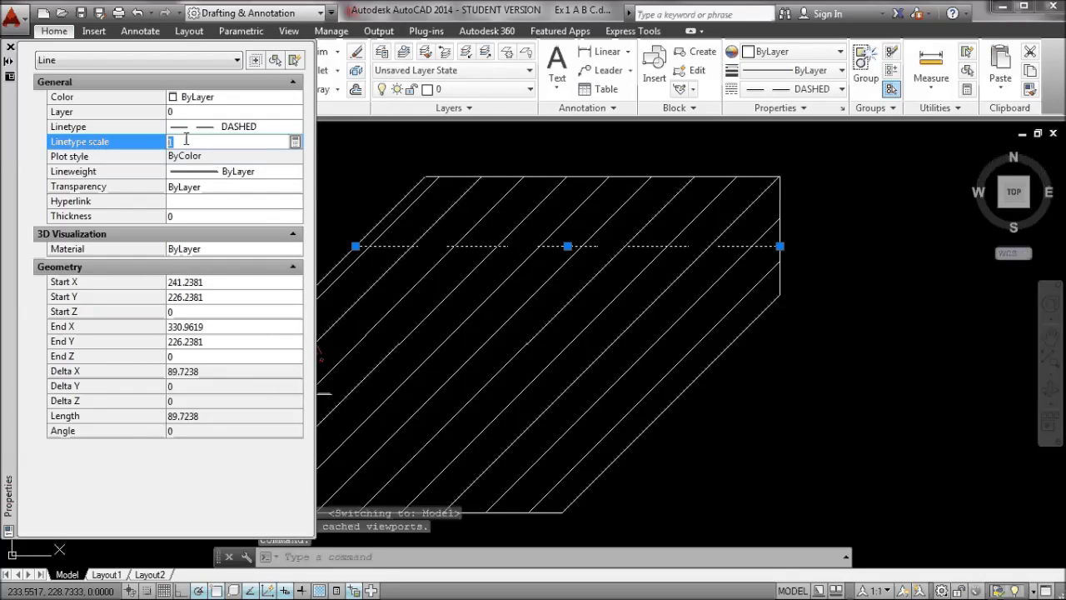
text(2)
key(Return)
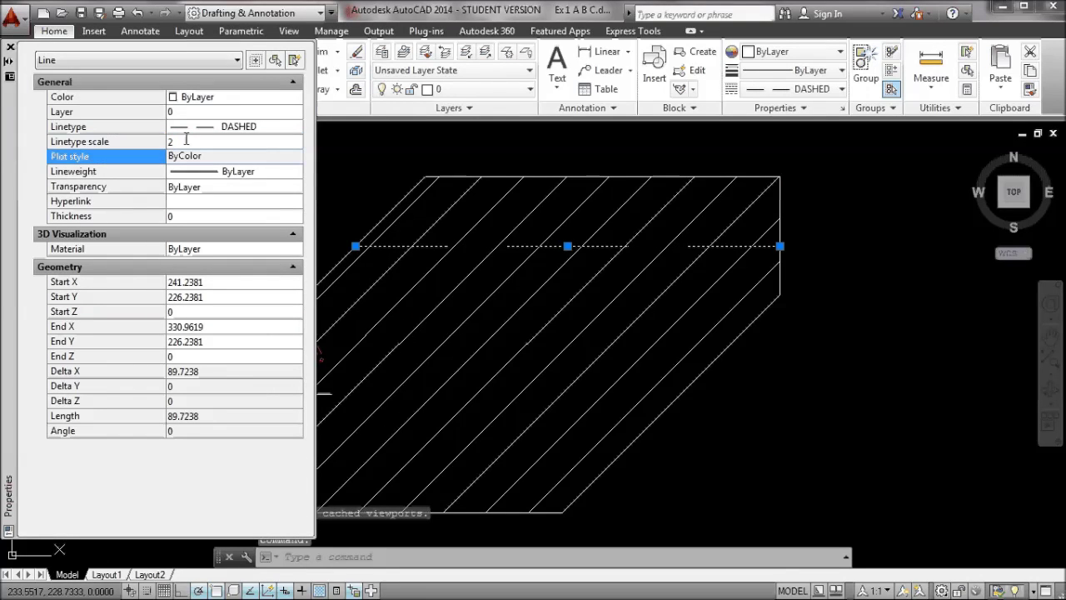
click(186, 143)
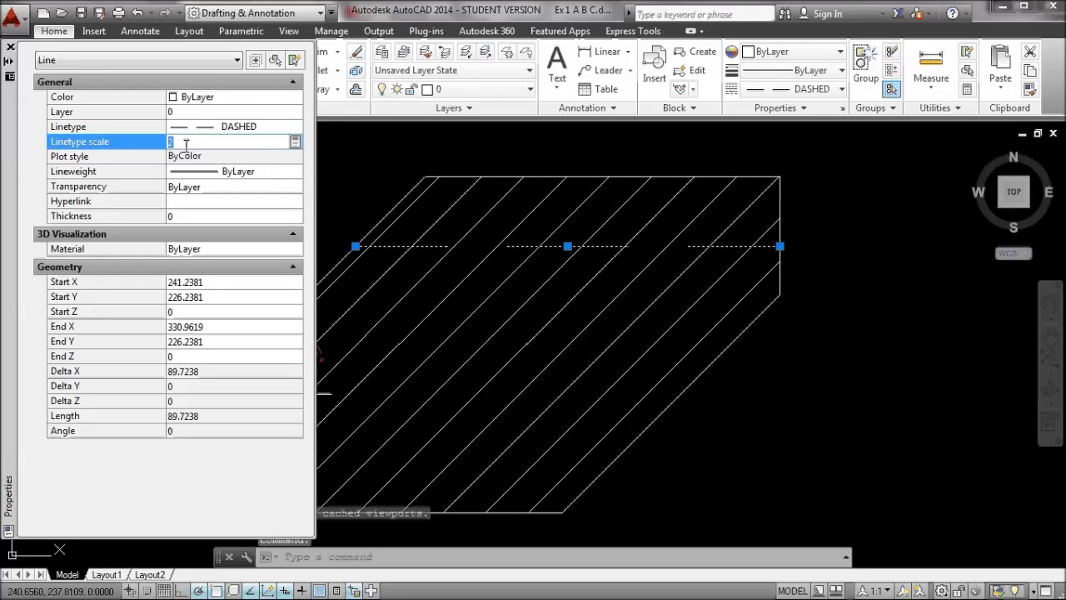
text(0.5)
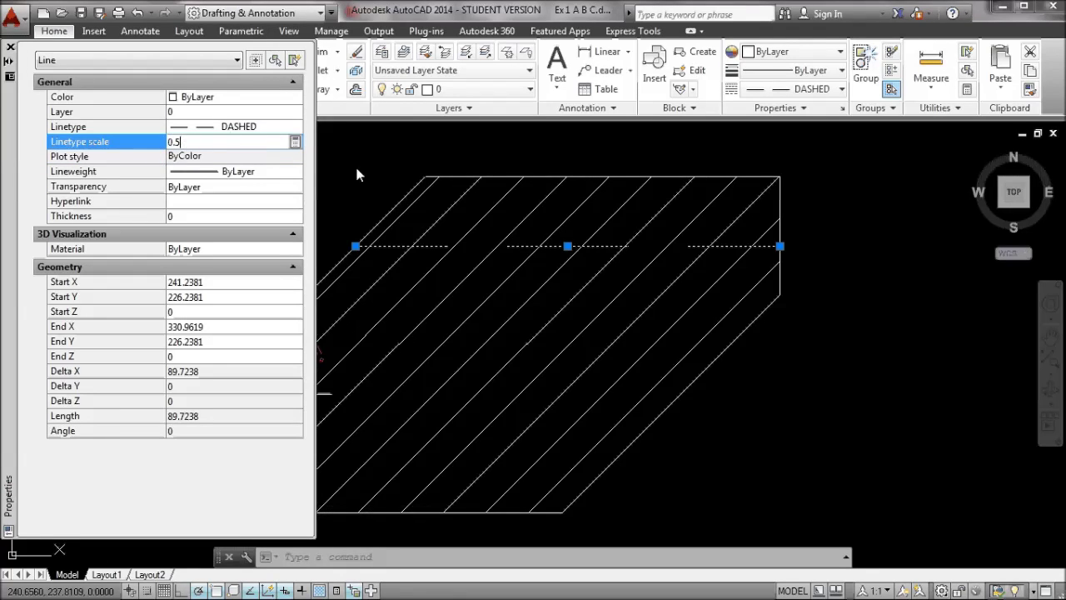
key(Return)
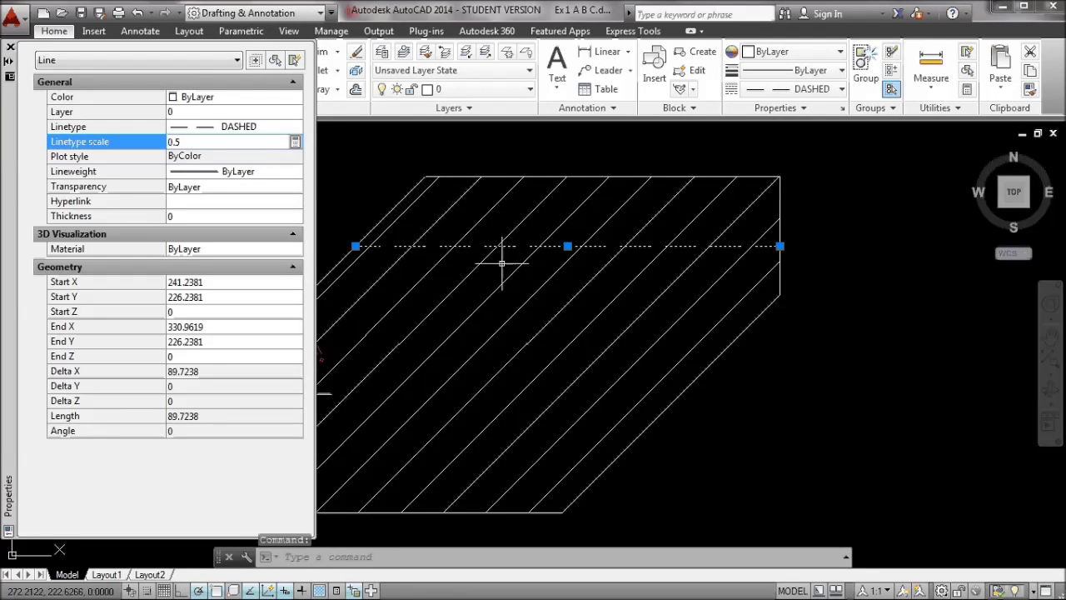
click(11, 47)
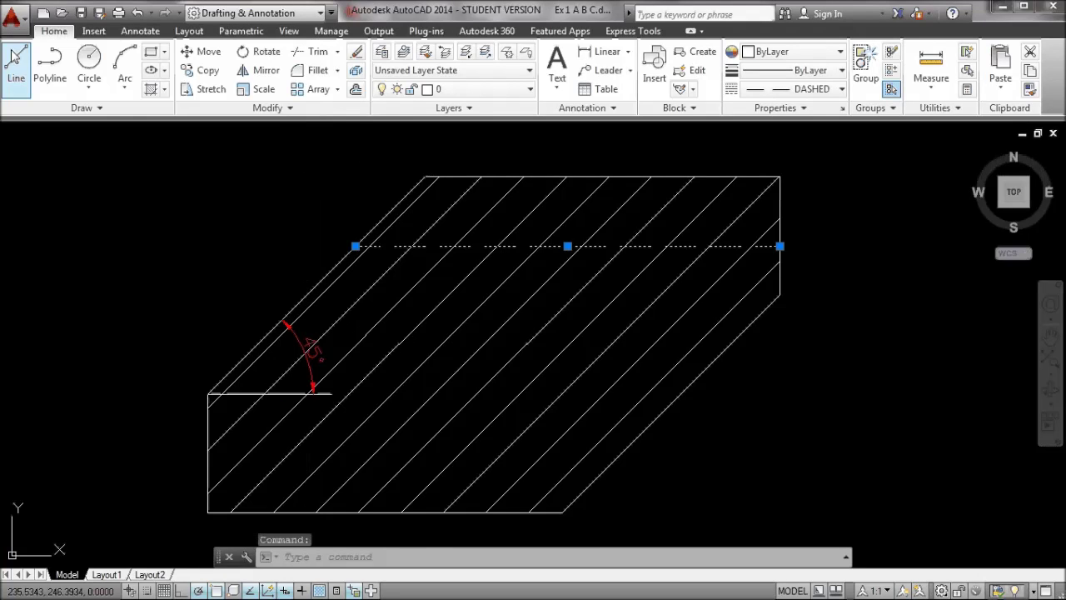
Deselect the line, zoom out, and run LTS for the global linetype scale (currently 1.0000)
click(358, 197)
key(Escape)
key(Escape)
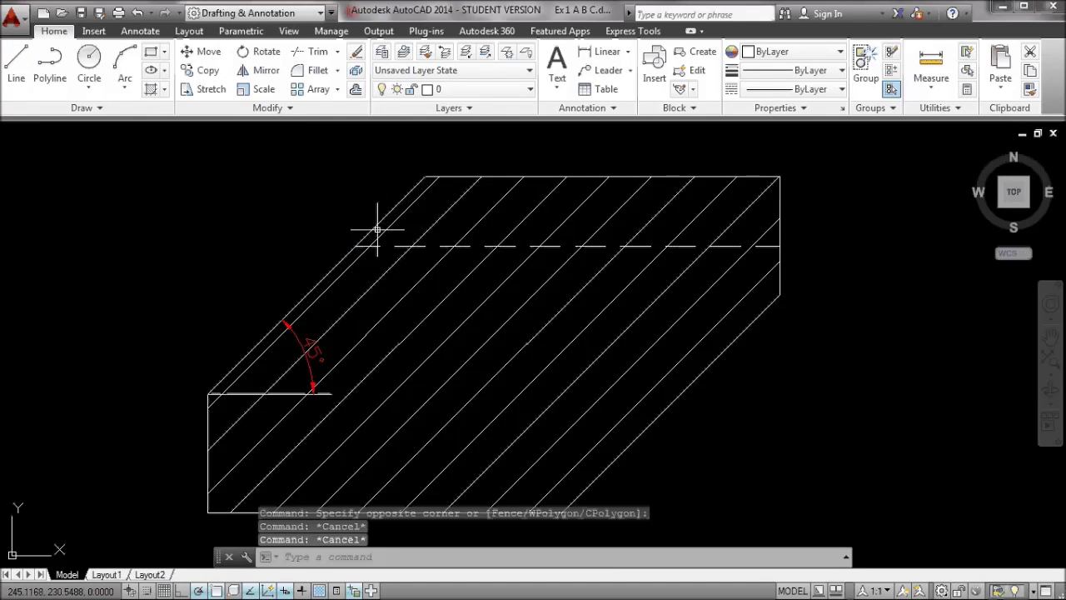
scroll(459, 238, down, 2)
middle_drag(459, 238, 664, 247)
scroll(664, 247, down, 1)
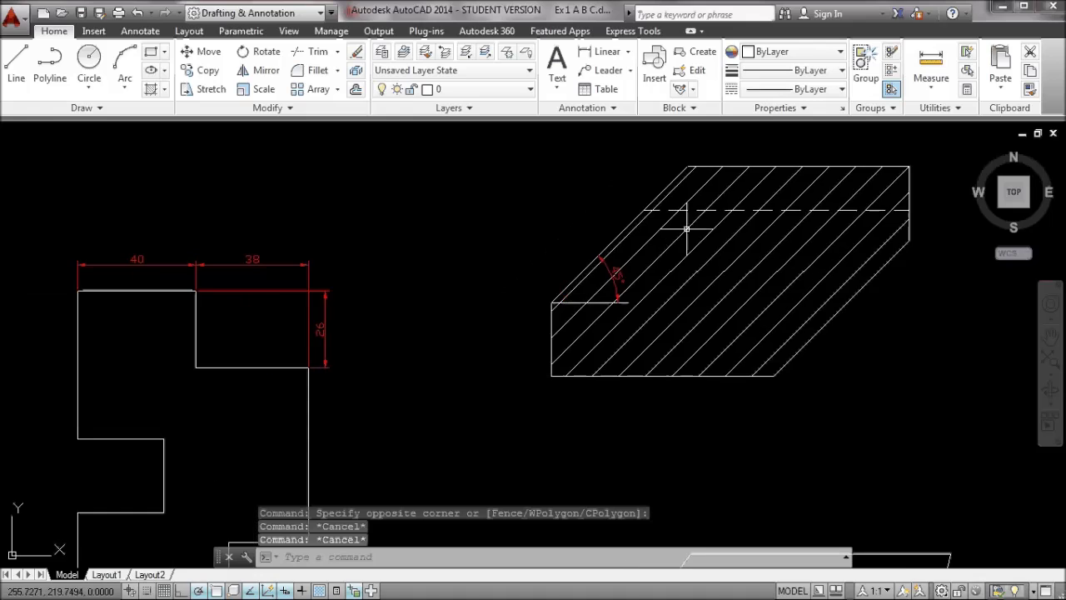
scroll(634, 247, down, 3)
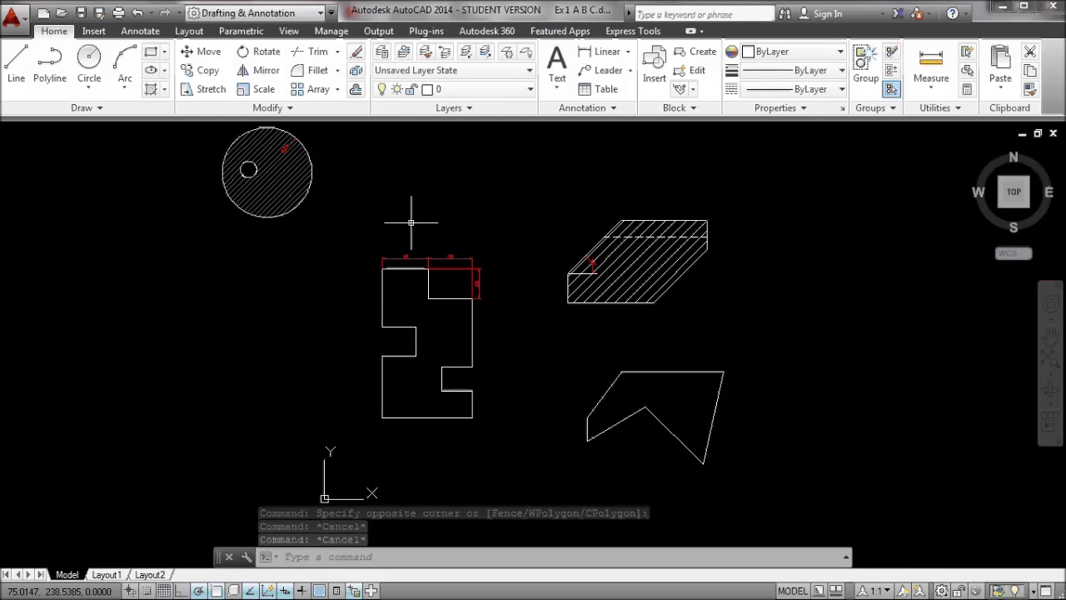
text(lts)
key(Return)
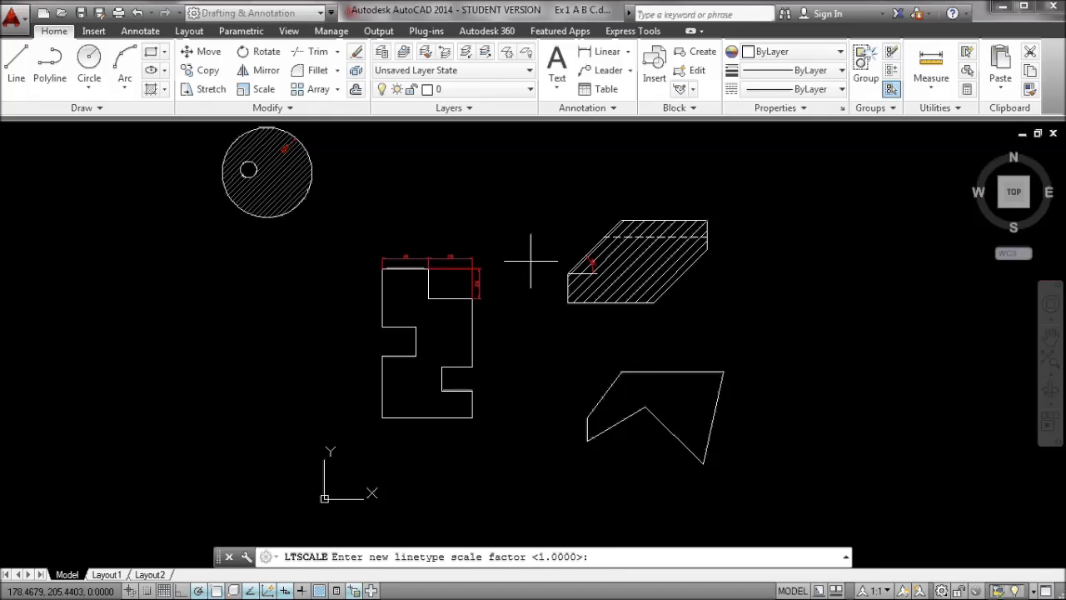
Cancel LTSCALE, select the dashed line, and open the Load or Reload Linetypes list from acadiso.lin
scroll(649, 234, up, 4)
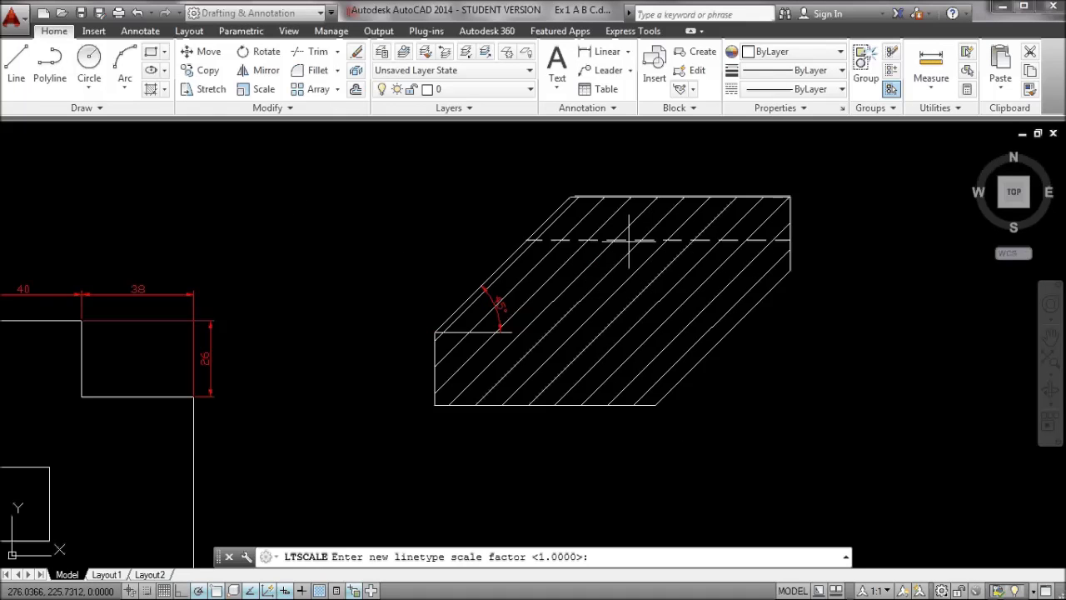
key(Escape)
key(Escape)
click(612, 240)
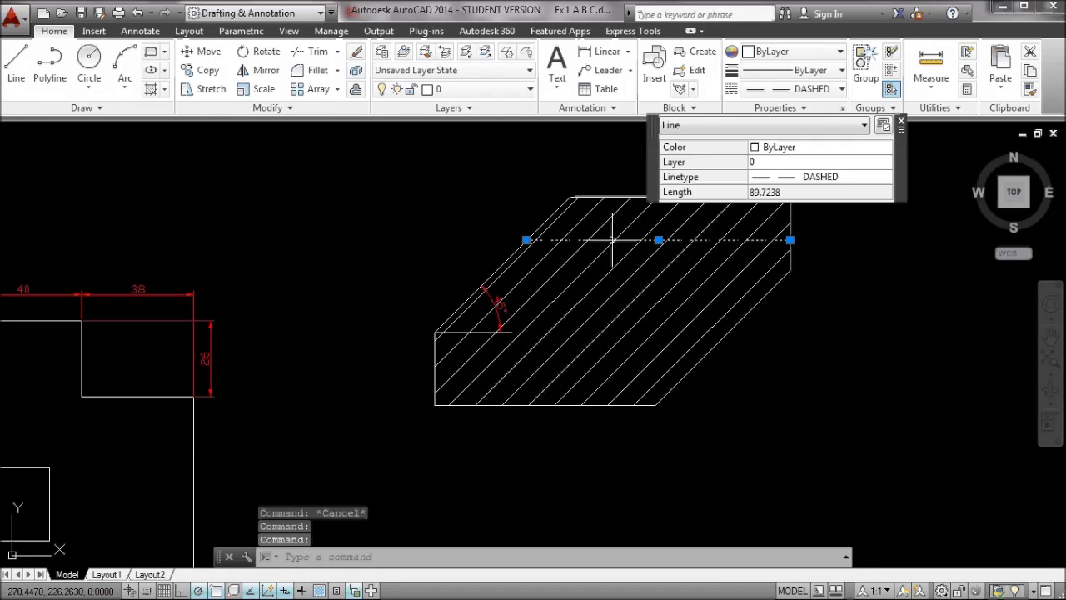
key(Escape)
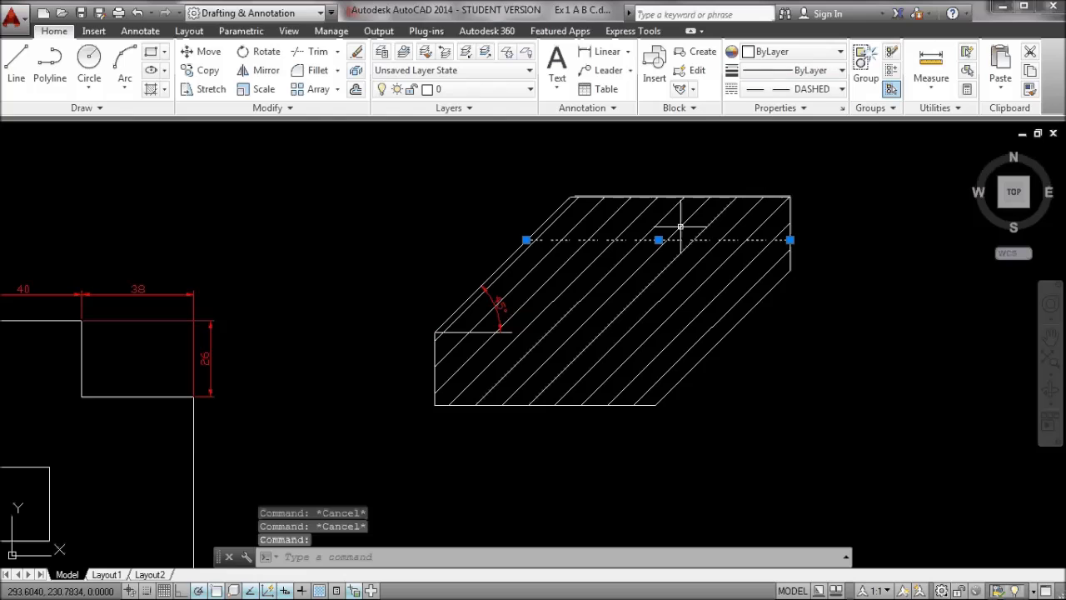
click(832, 88)
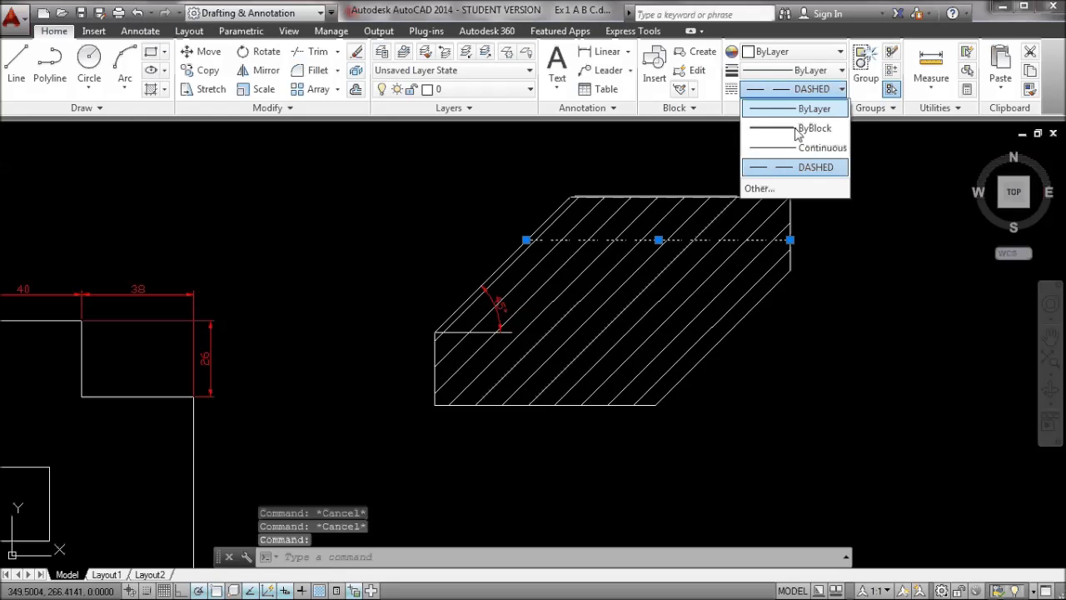
click(772, 190)
click(650, 162)
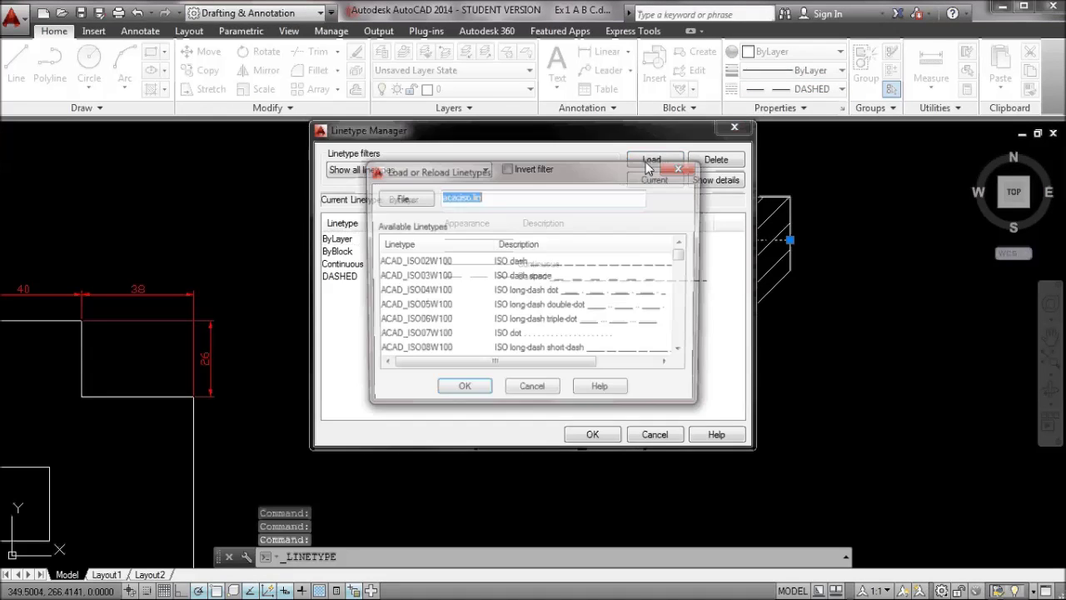
Load the CENTER linetype into the drawing
click(405, 278)
key(c)
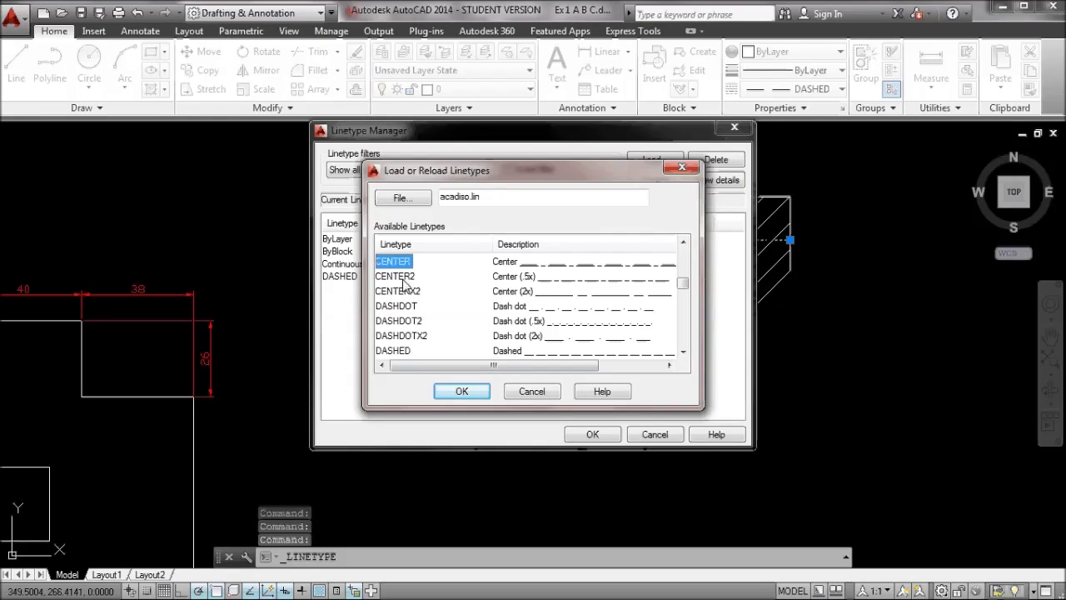
click(466, 391)
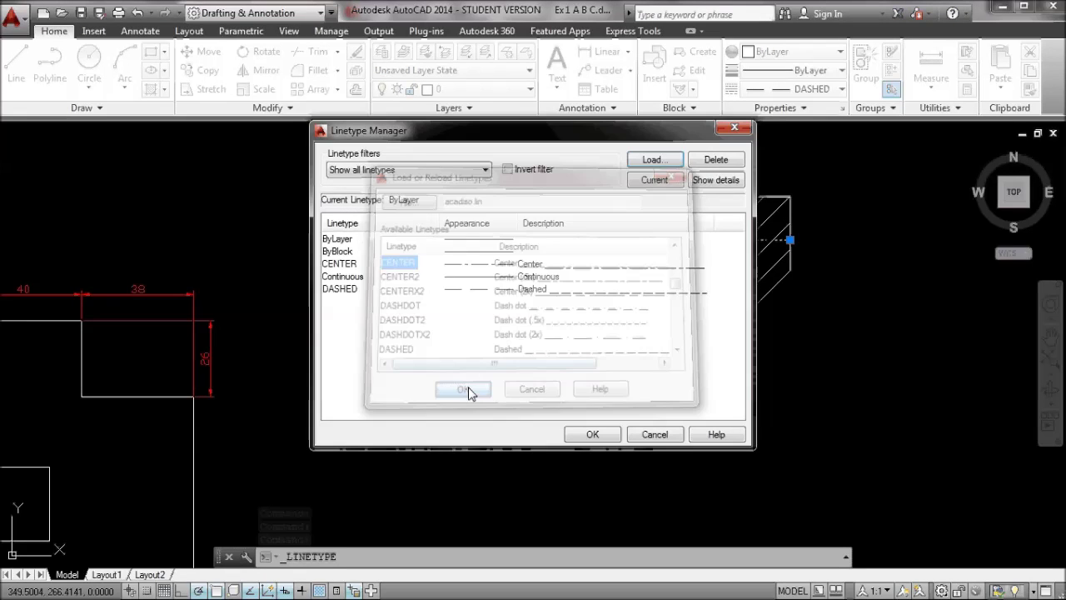
click(578, 437)
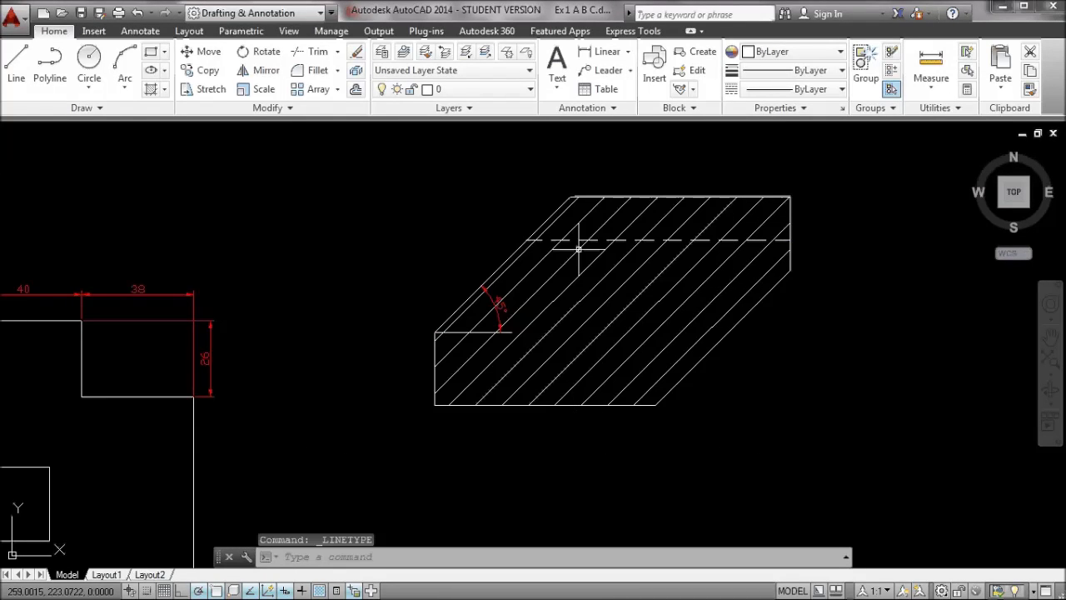
Change the horizontal line's linetype from DASHED to CENTER
click(833, 88)
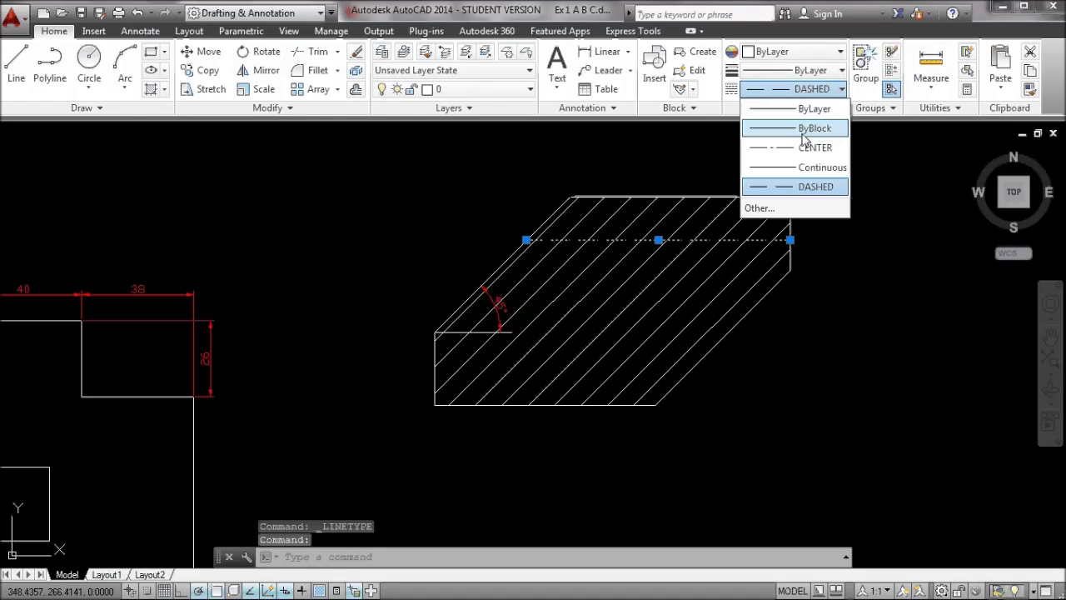
click(811, 147)
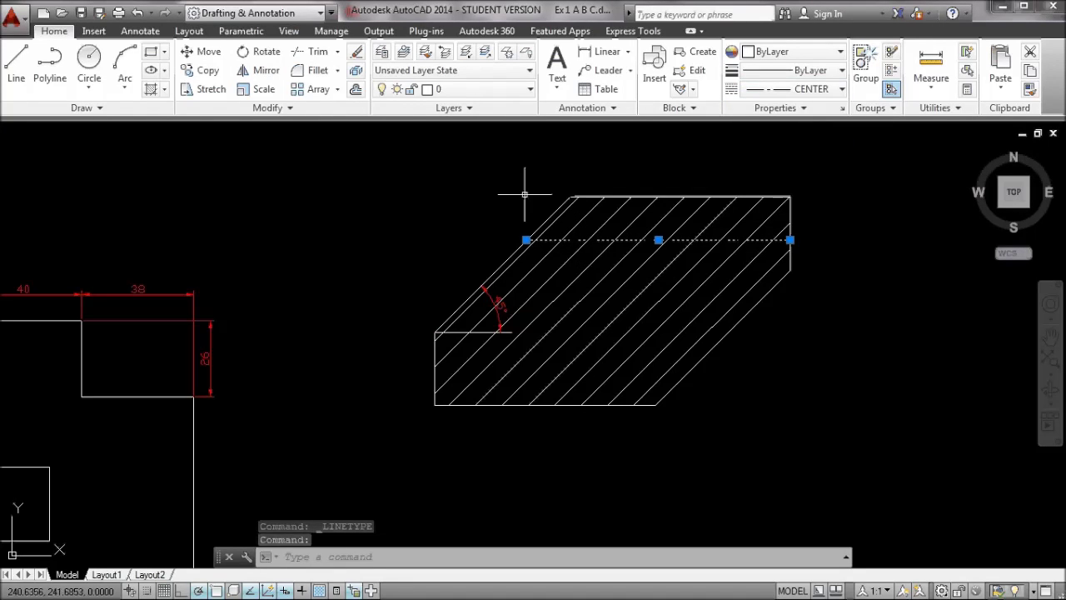
scroll(602, 240, up, 5)
scroll(476, 252, down, 5)
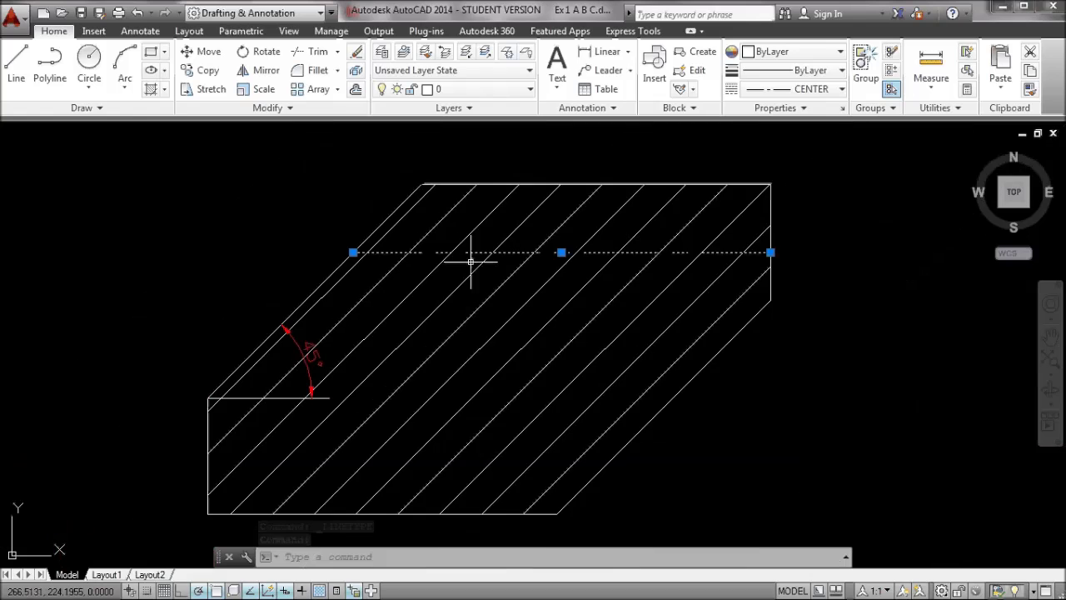
key(Escape)
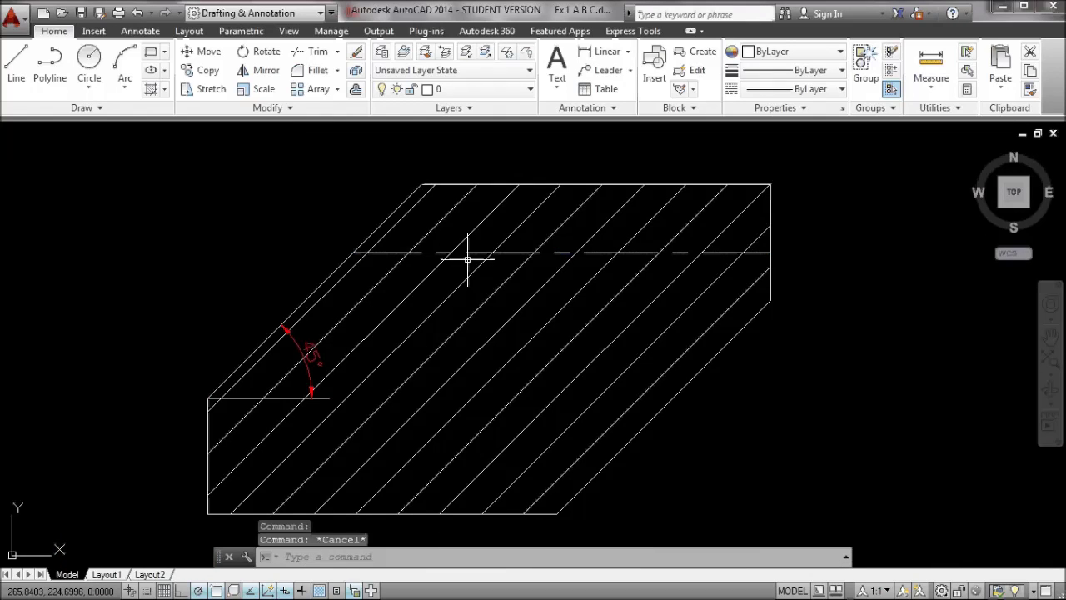
click(509, 251)
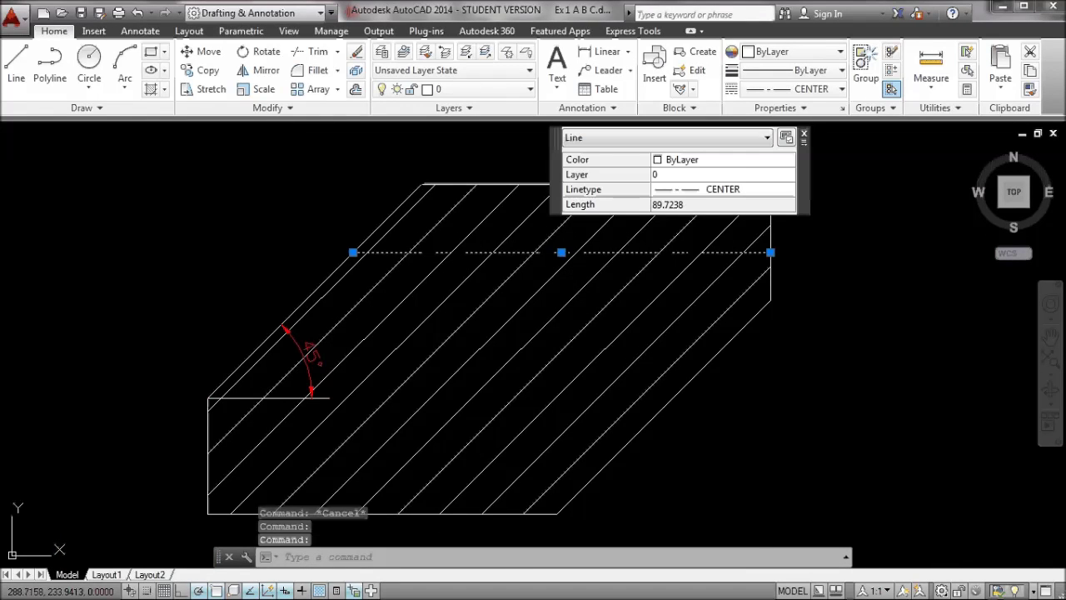
Open Properties for the centre line and set its linetype scale to 0.25, trying 1 first
key(Escape)
text(s)
text(r)
key(Return)
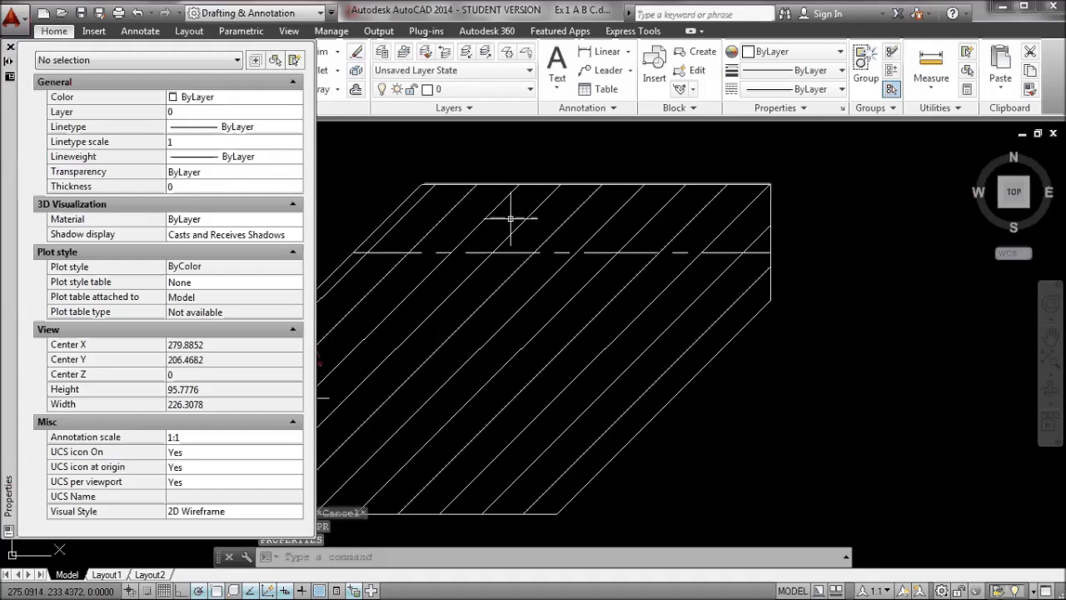
click(511, 249)
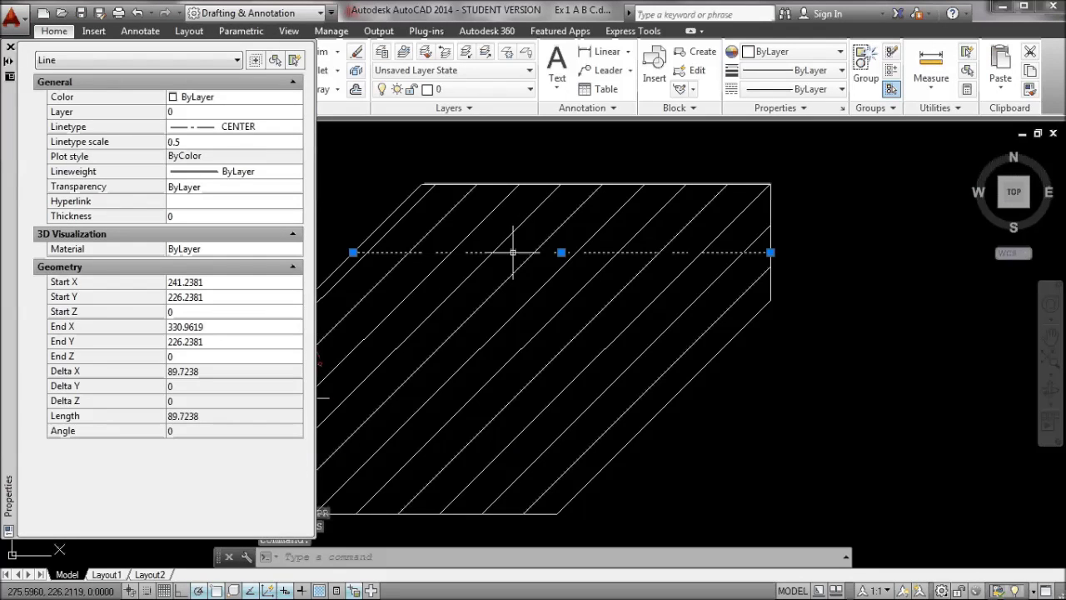
click(197, 142)
text(1)
key(Return)
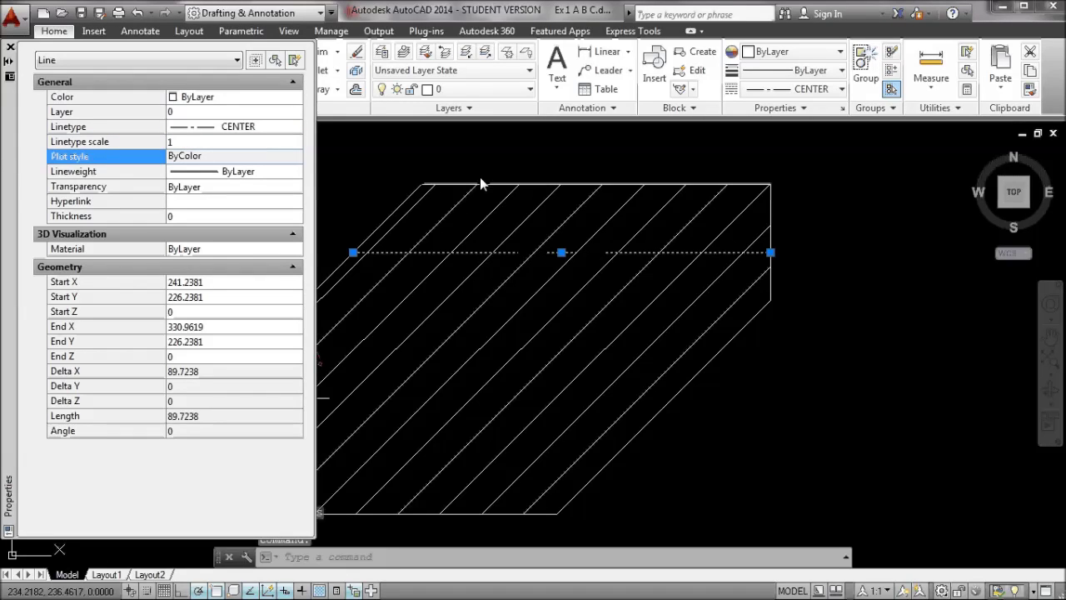
click(189, 141)
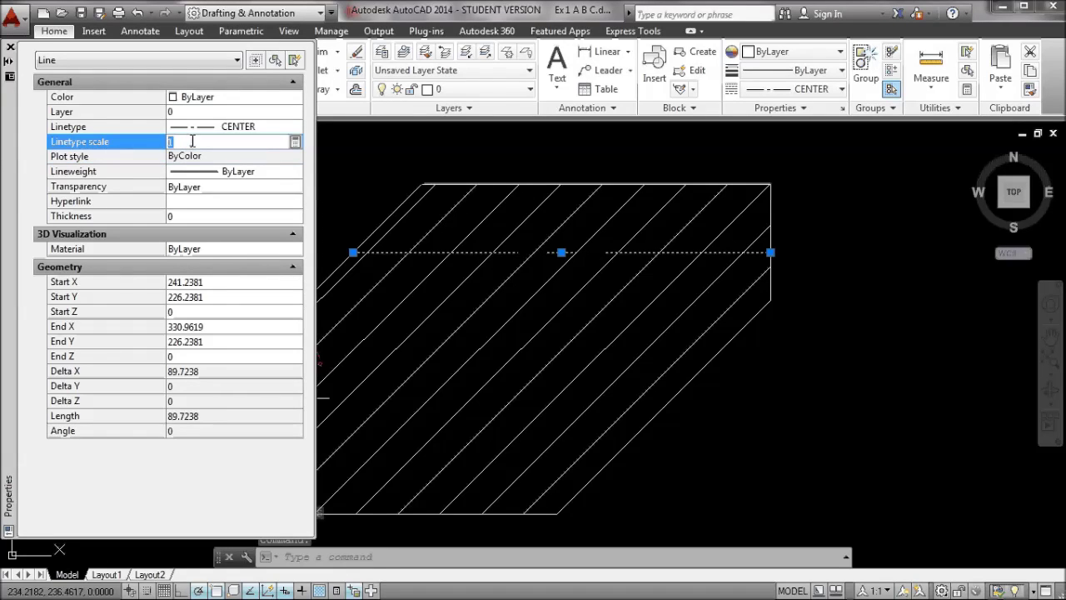
text(0.25)
key(Return)
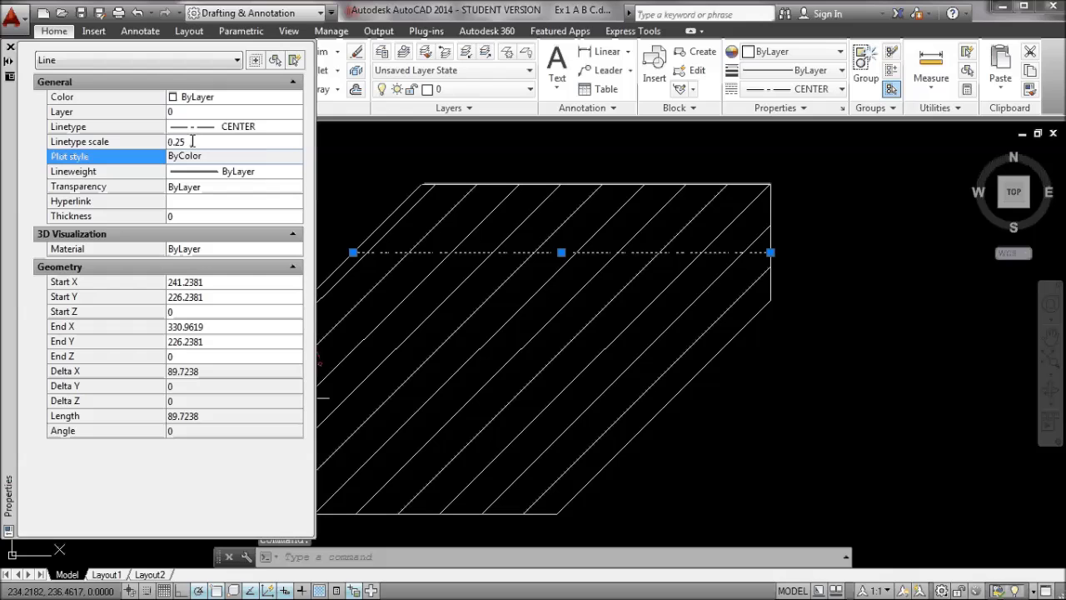
click(345, 137)
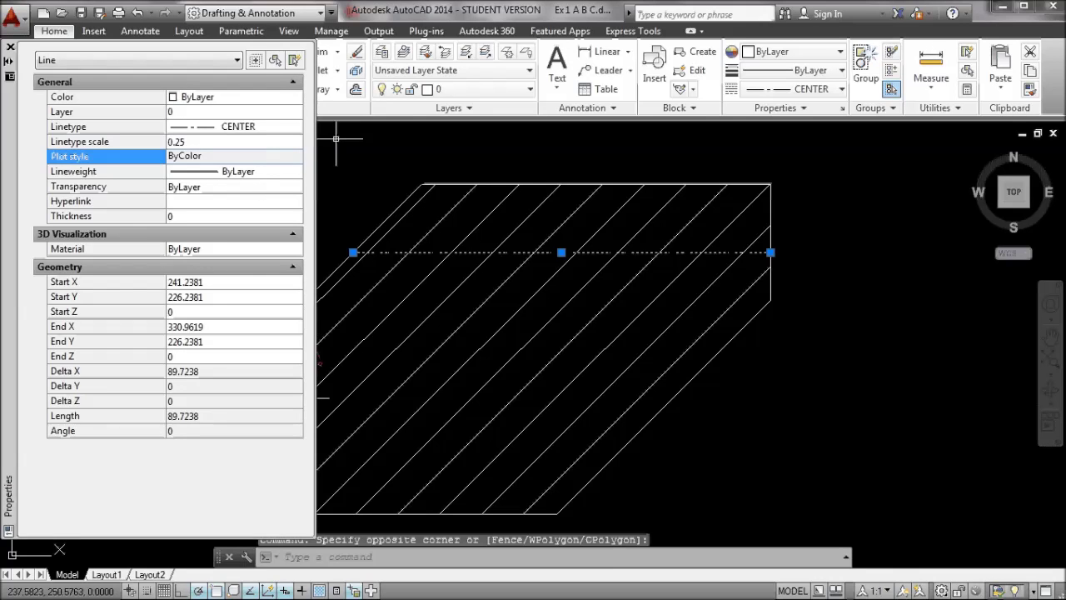
key(Escape)
click(10, 46)
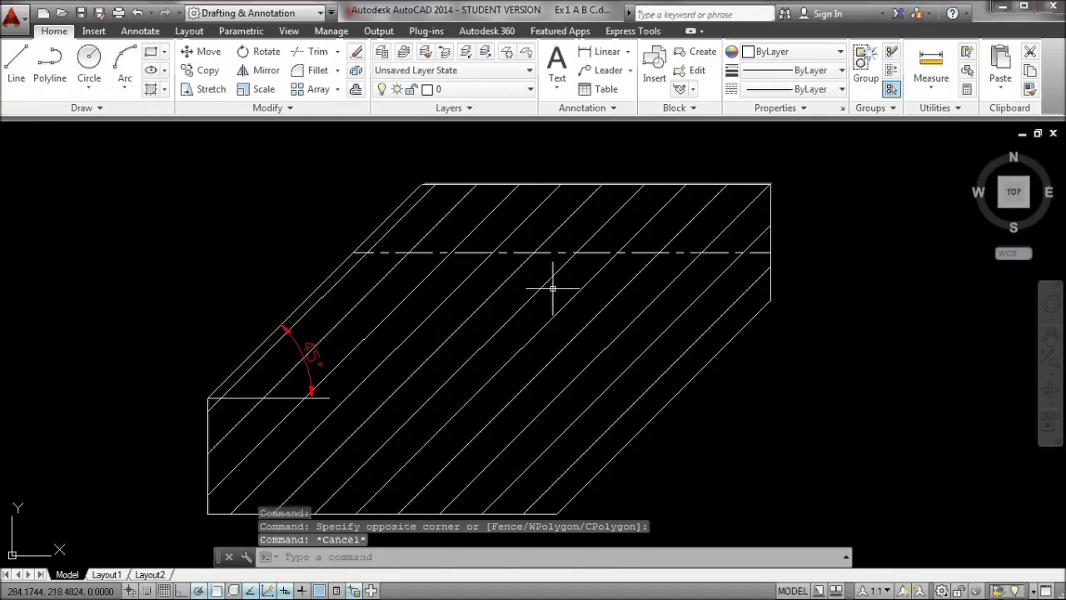
Move the horizontal line onto the red Dims layer
scroll(594, 261, up, 2)
click(583, 244)
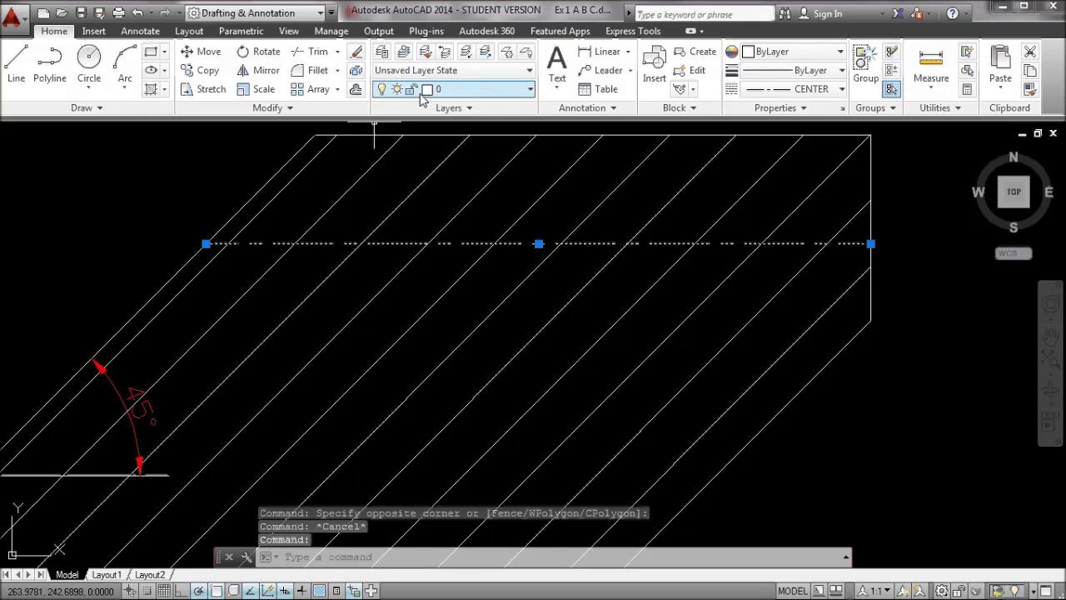
click(482, 87)
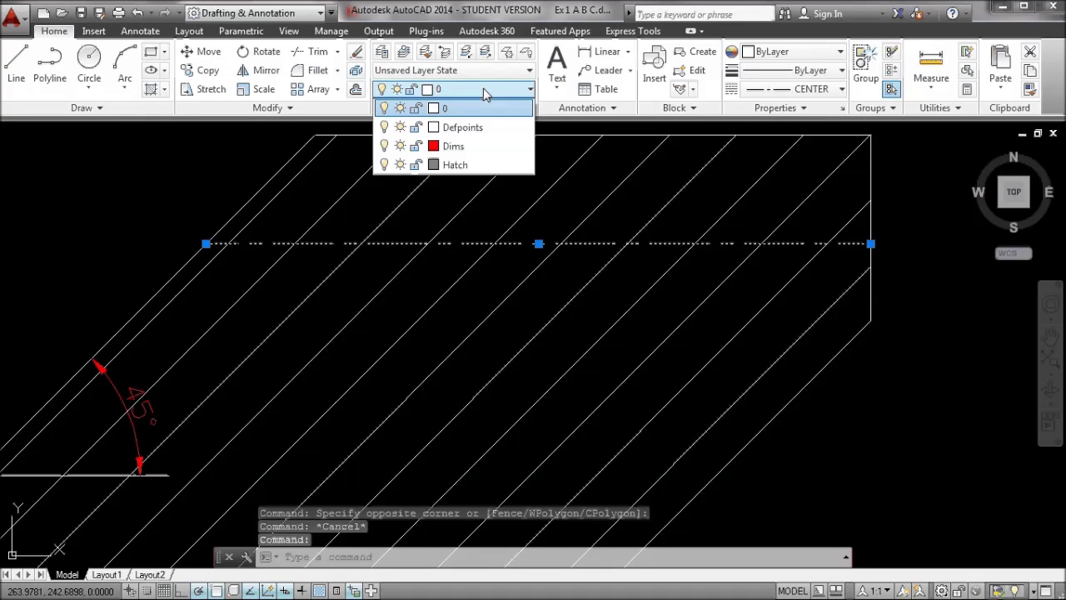
click(457, 147)
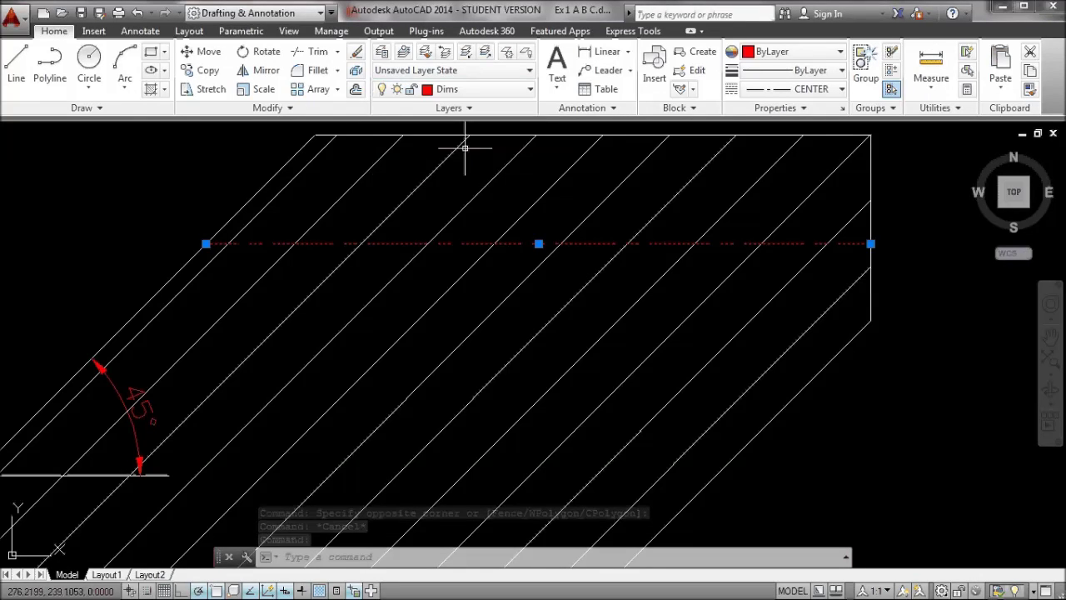
key(Escape)
click(324, 243)
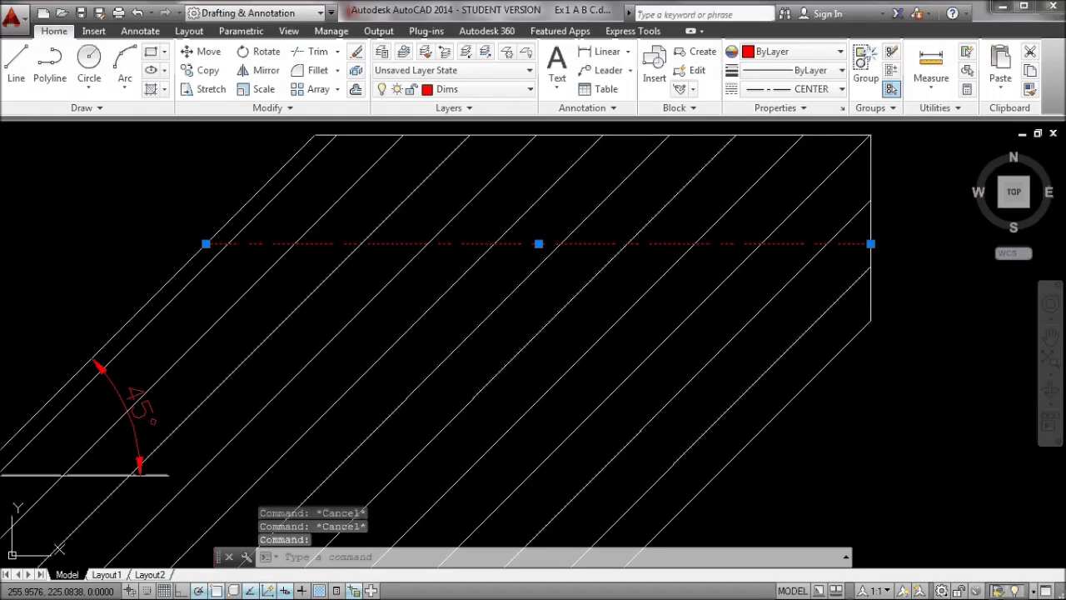
key(Escape)
Change the line's linetype from CENTER back to DASHED
click(459, 243)
click(442, 245)
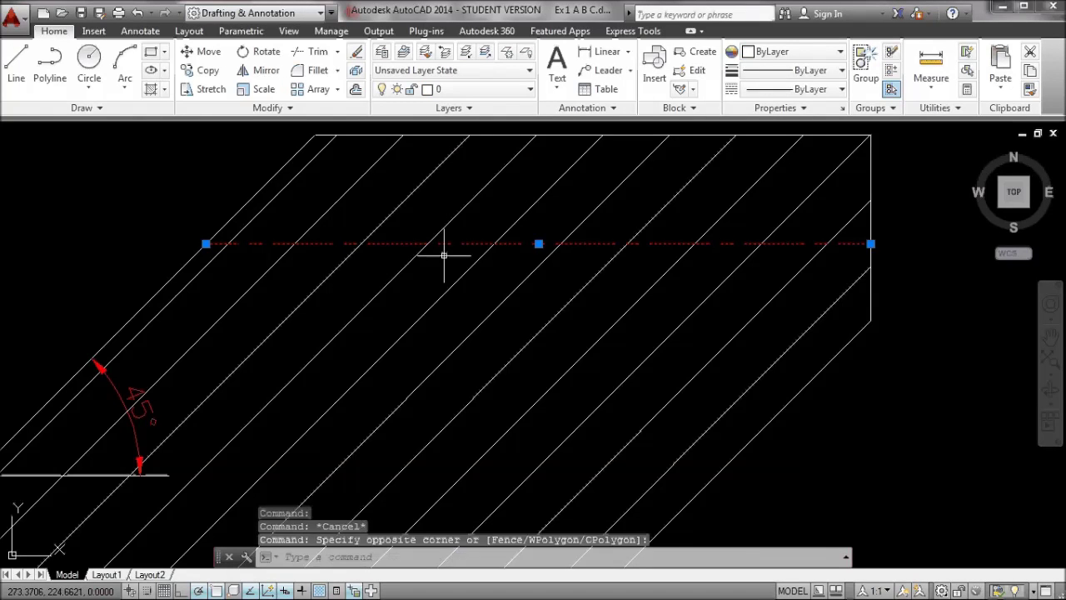
click(835, 89)
click(816, 183)
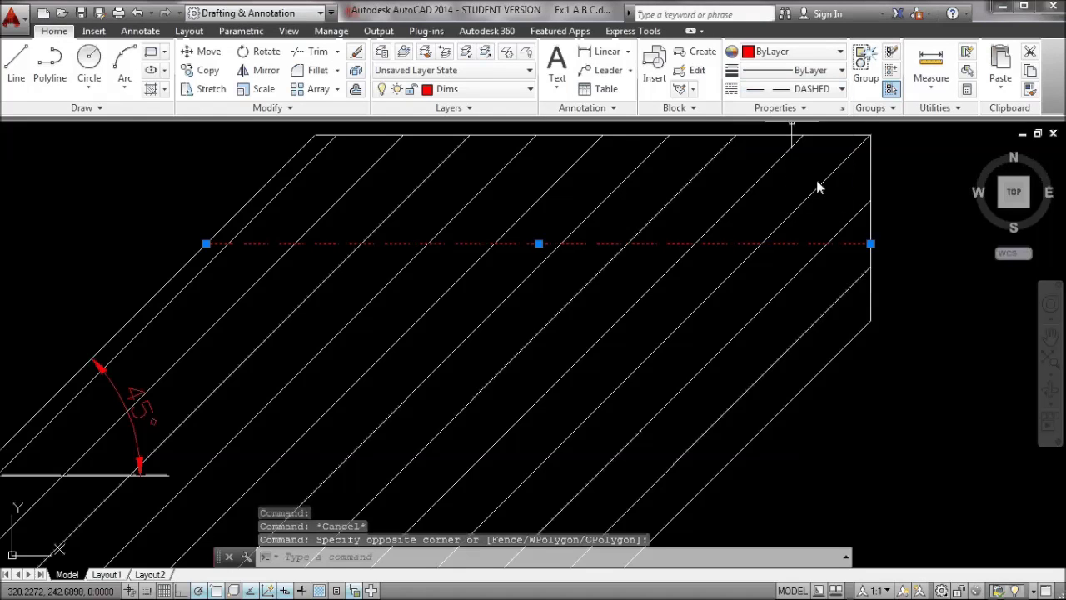
key(Escape)
key(Escape)
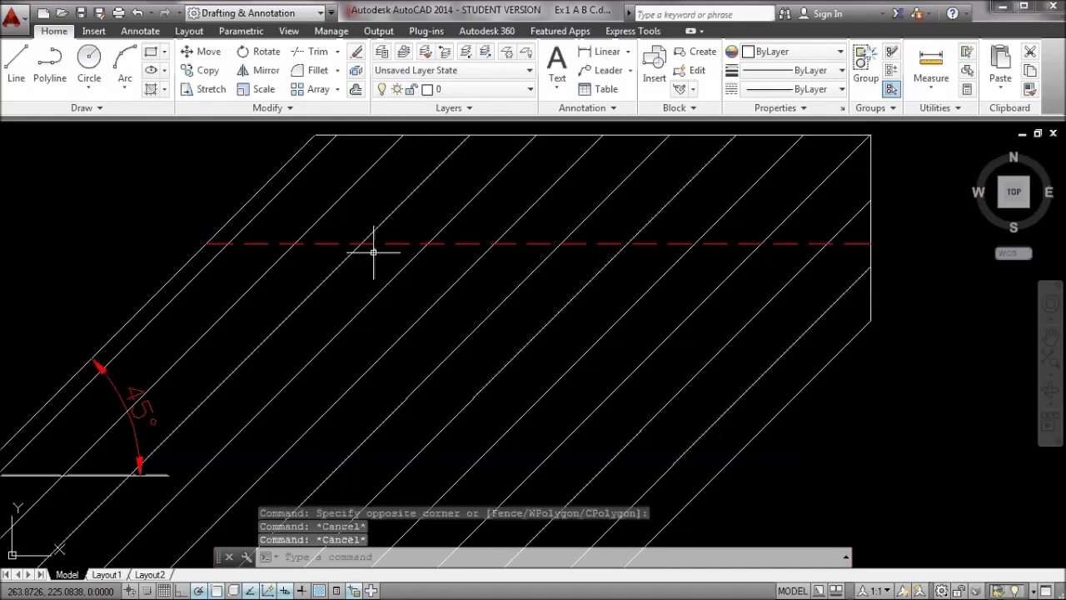
scroll(374, 247, down, 2)
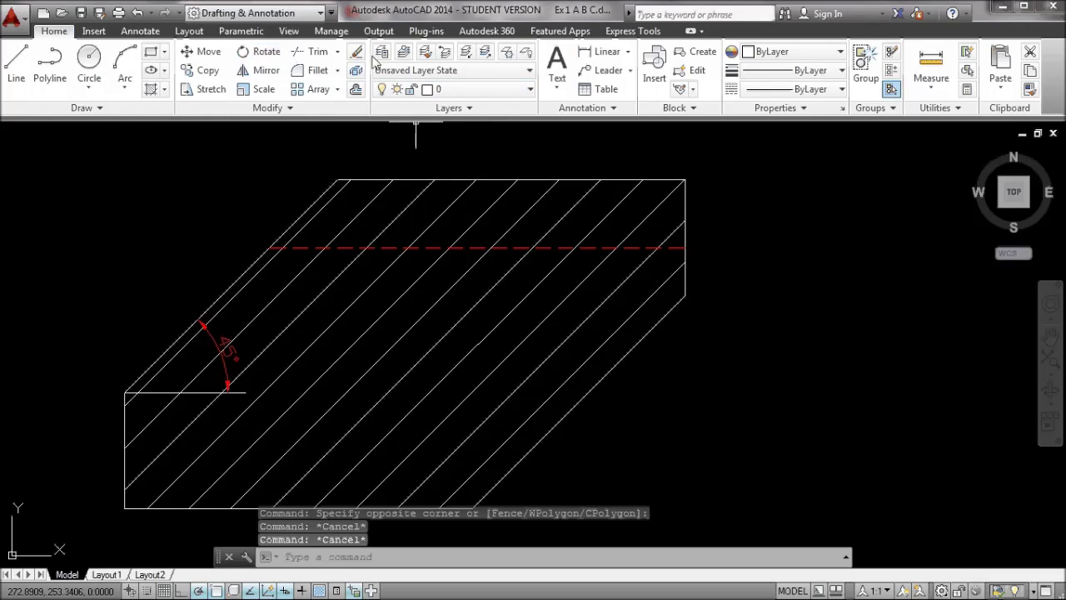
Use LA to create a new layer named 'Hidden' and give it the colour magenta
text(la)
key(Return)
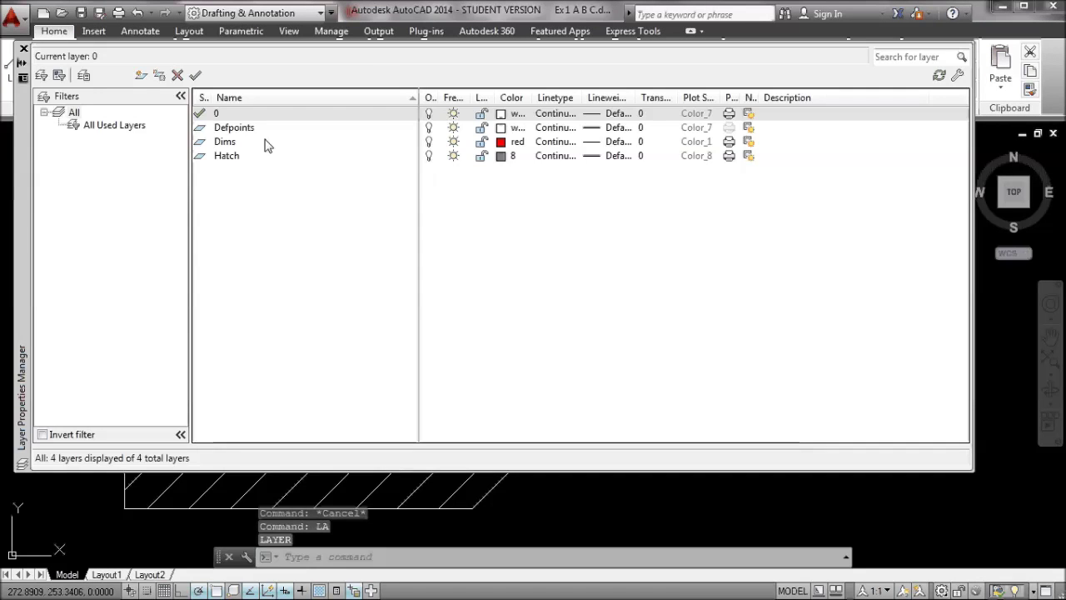
click(141, 75)
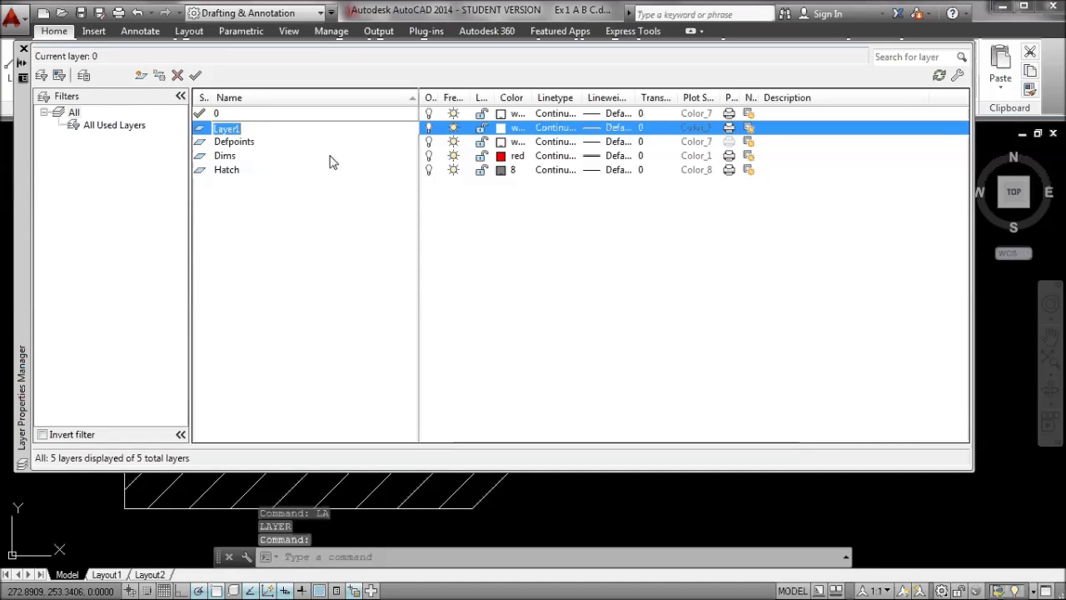
text(Hidden)
key(Return)
click(500, 128)
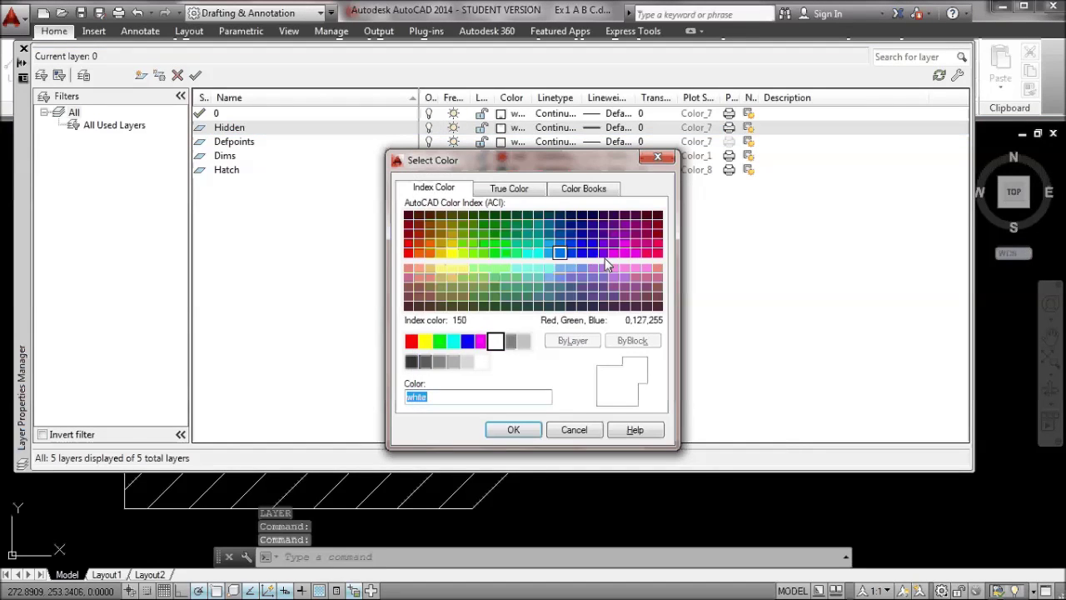
click(479, 340)
click(513, 430)
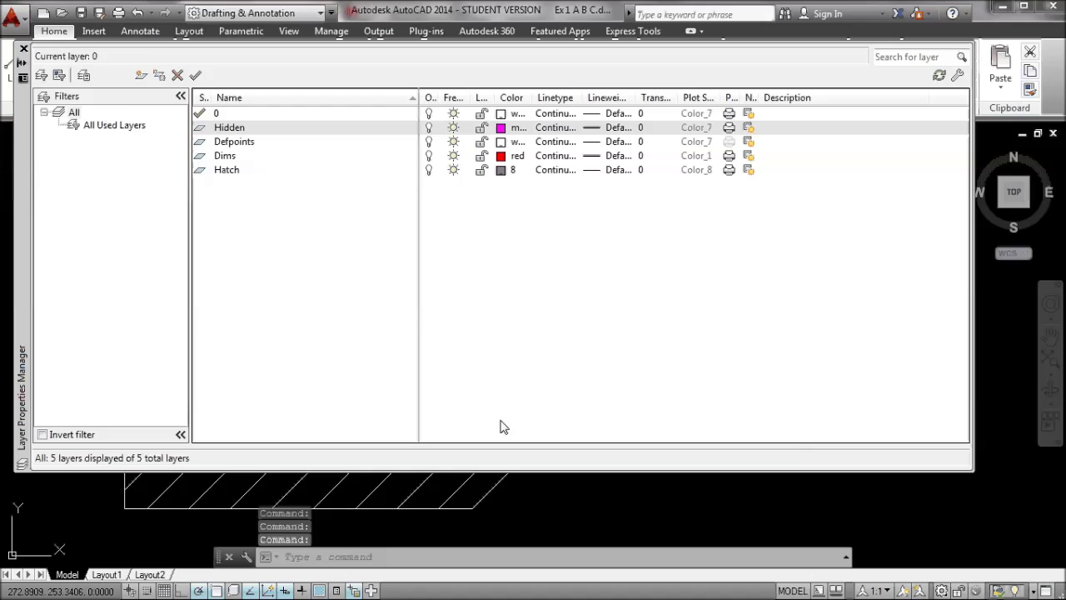
click(24, 48)
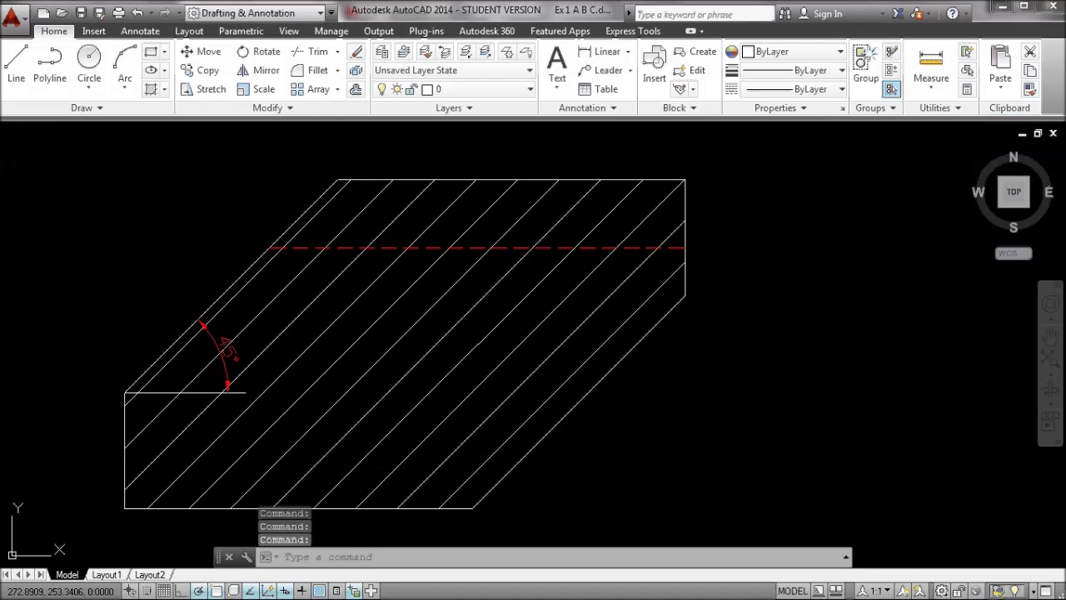
Move the red dashed line onto the Hidden layer so it turns magenta
click(432, 248)
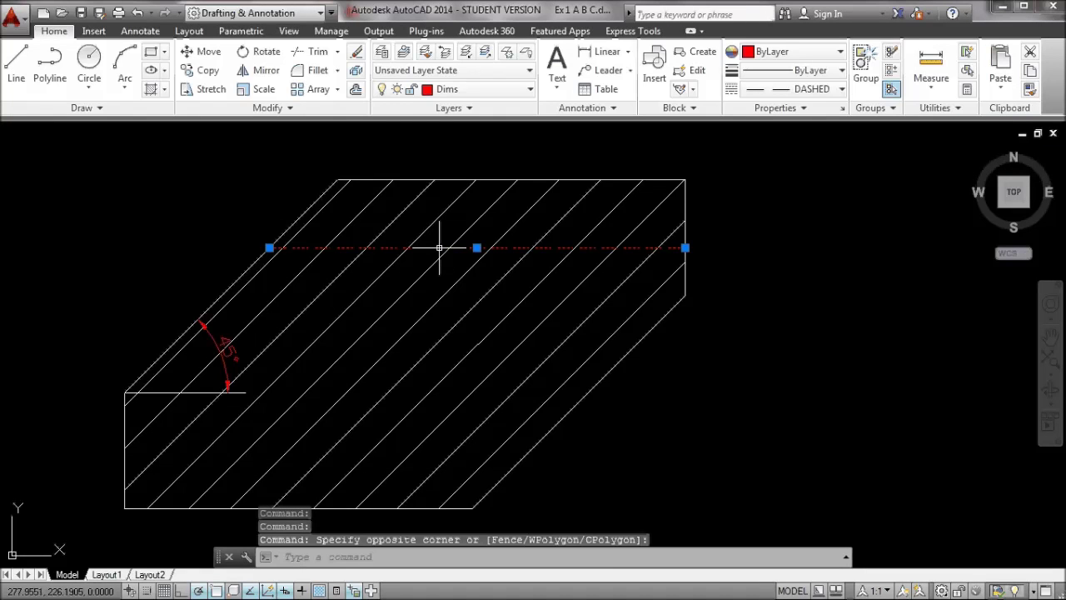
click(435, 92)
click(460, 183)
key(Escape)
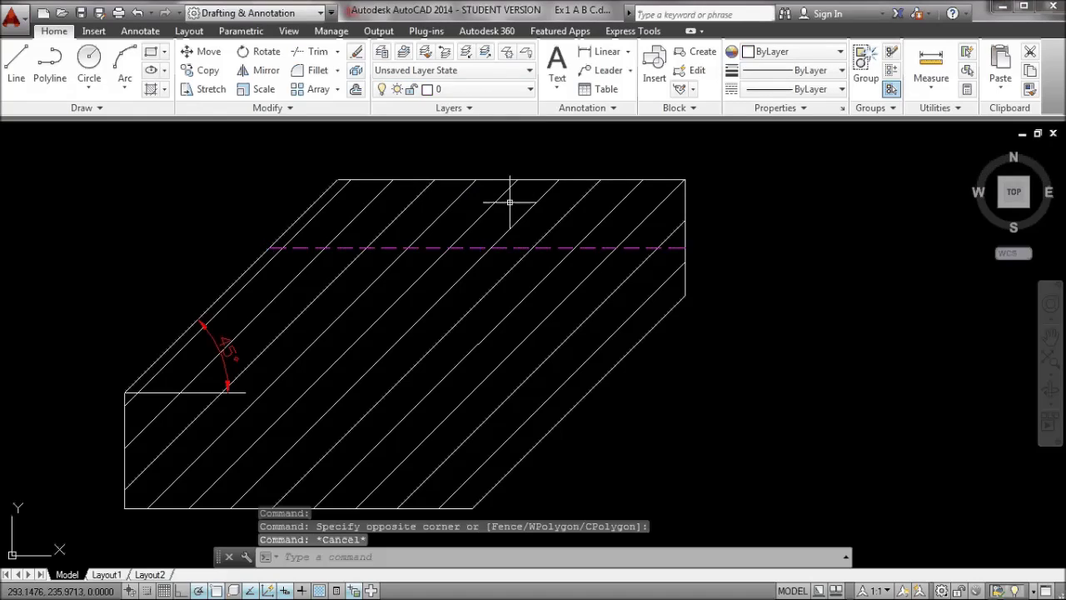
key(Escape)
Zoom out, then minimise AutoCAD to reveal the browser's course page
scroll(524, 288, down, 4)
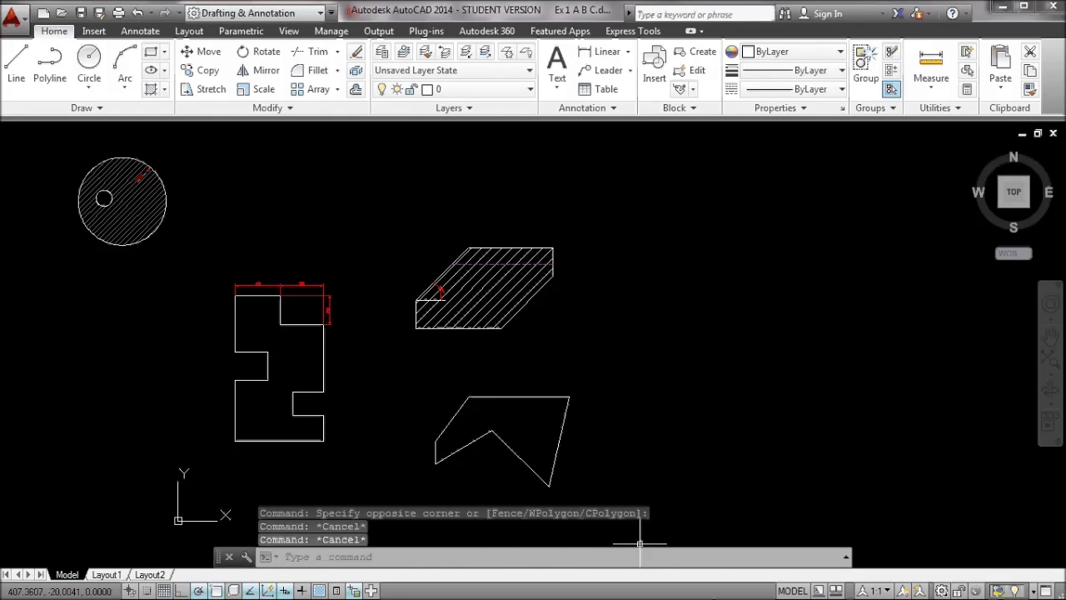
click(1005, 7)
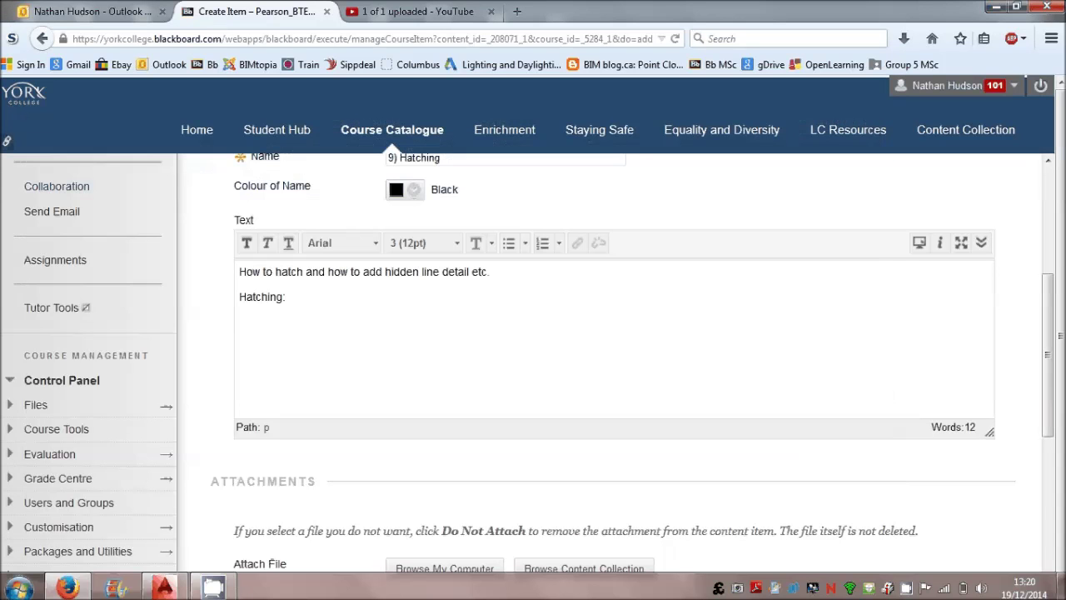
right_click(906, 586)
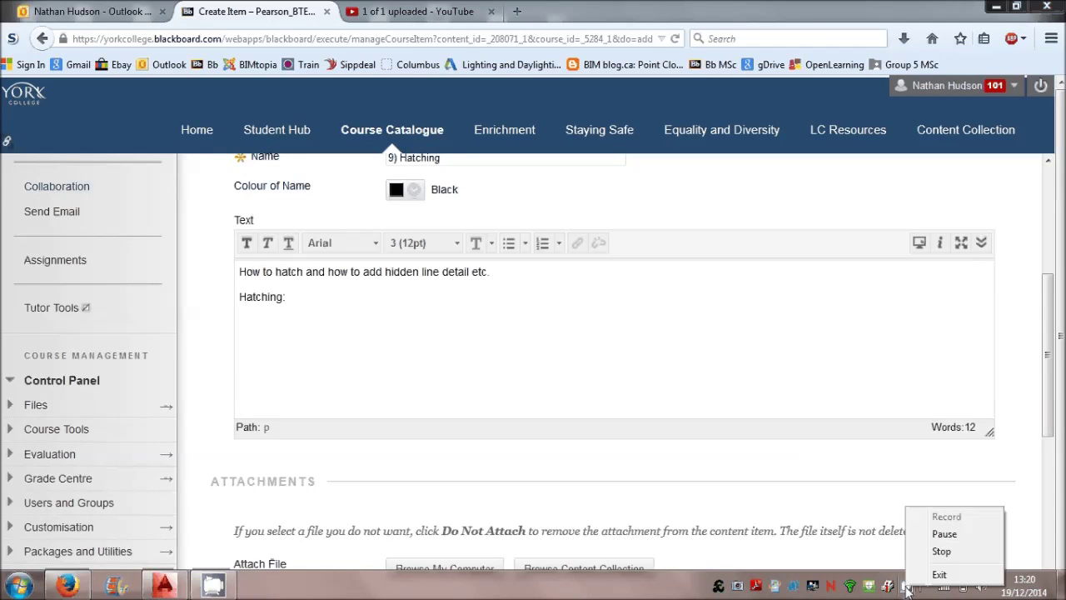